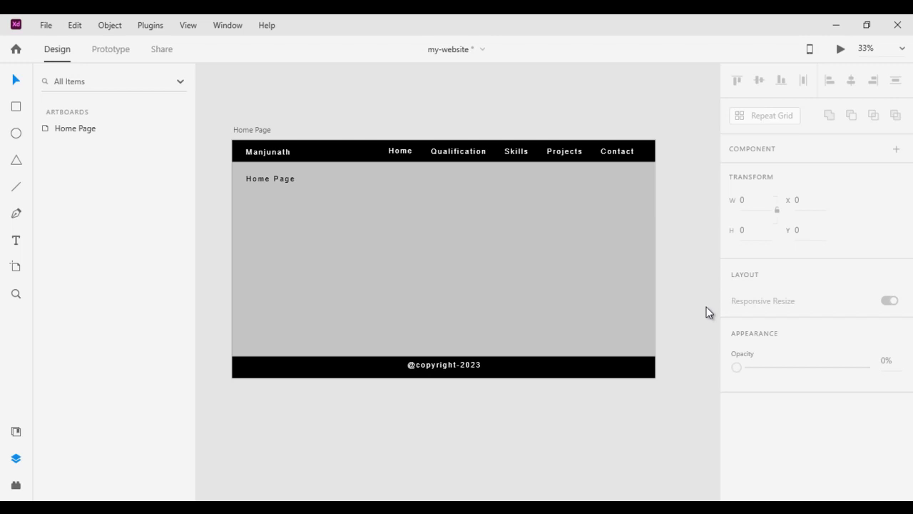
- Examine the Home Page artboard and the individual text and rectangle layers it contains
click(260, 134)
double_click(255, 132)
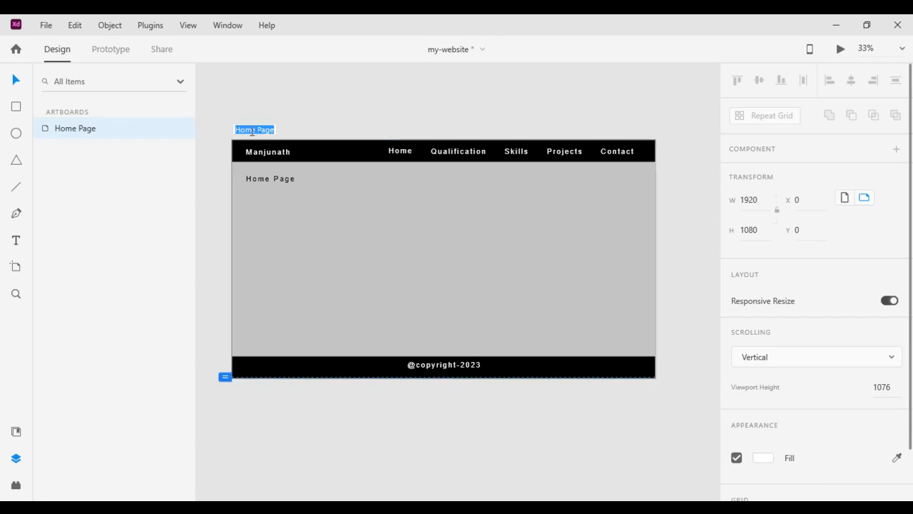
key(Return)
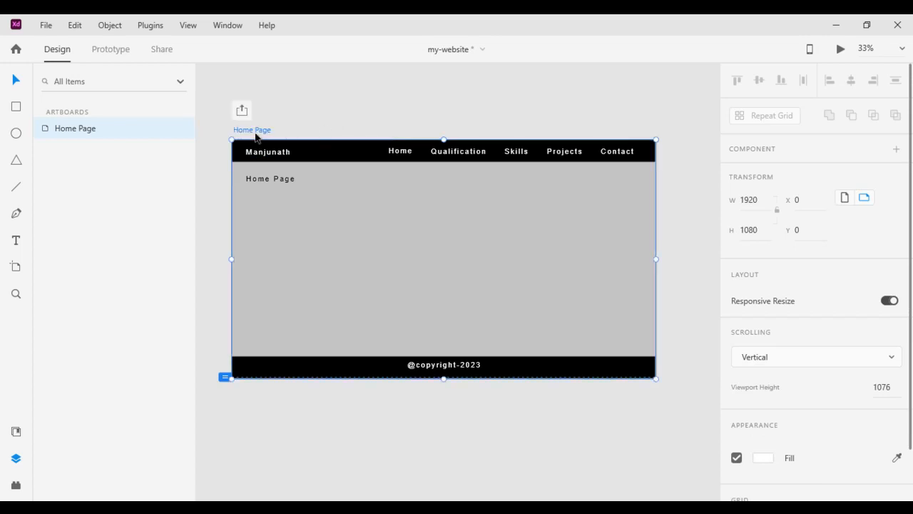
click(333, 271)
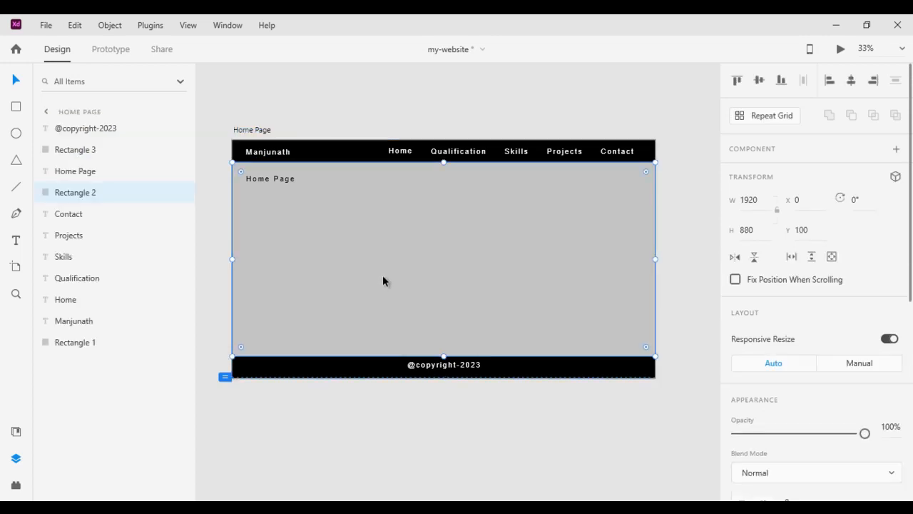
click(78, 345)
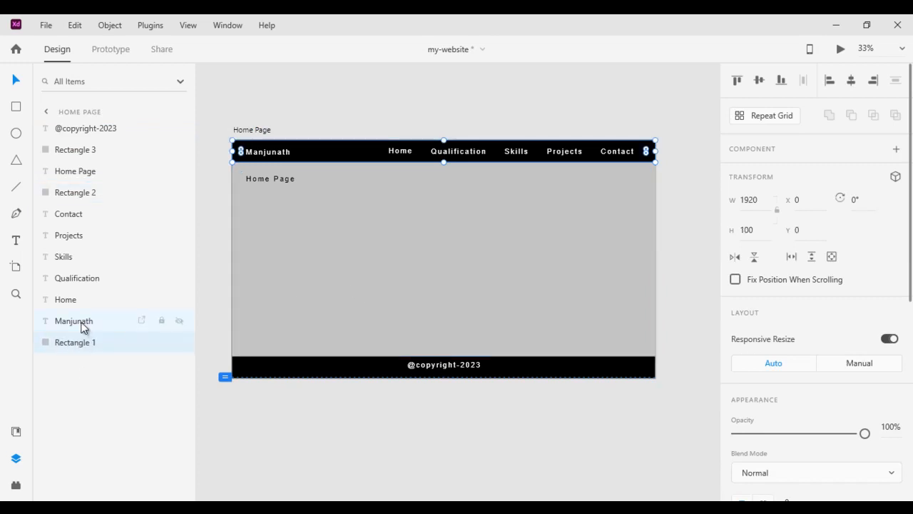
click(79, 321)
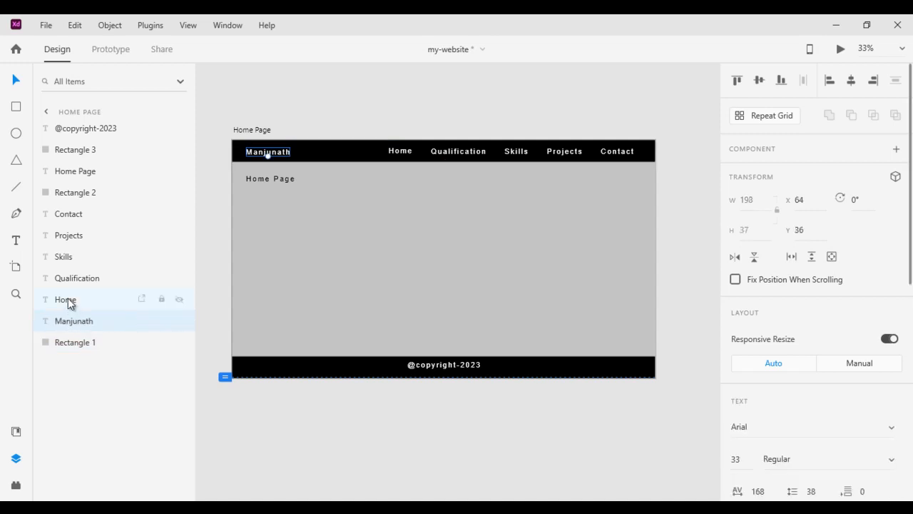
click(70, 301)
click(77, 278)
click(68, 255)
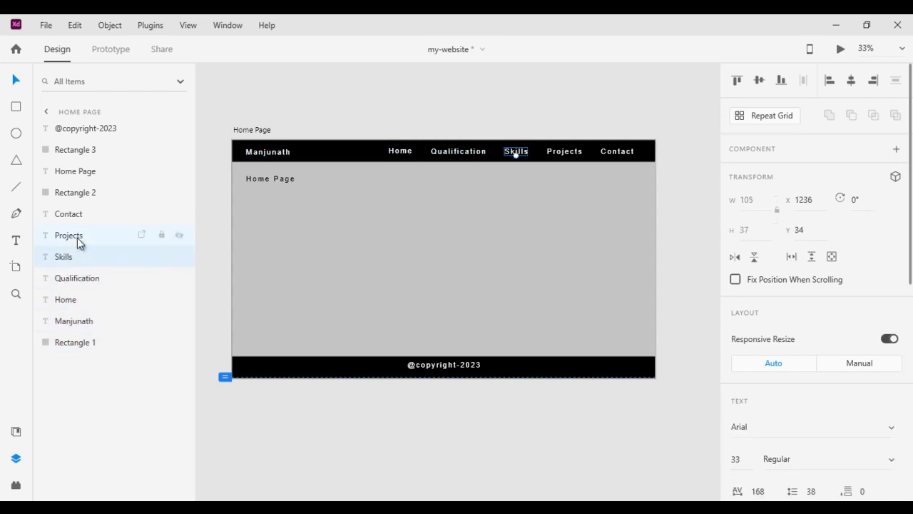
click(77, 238)
click(81, 218)
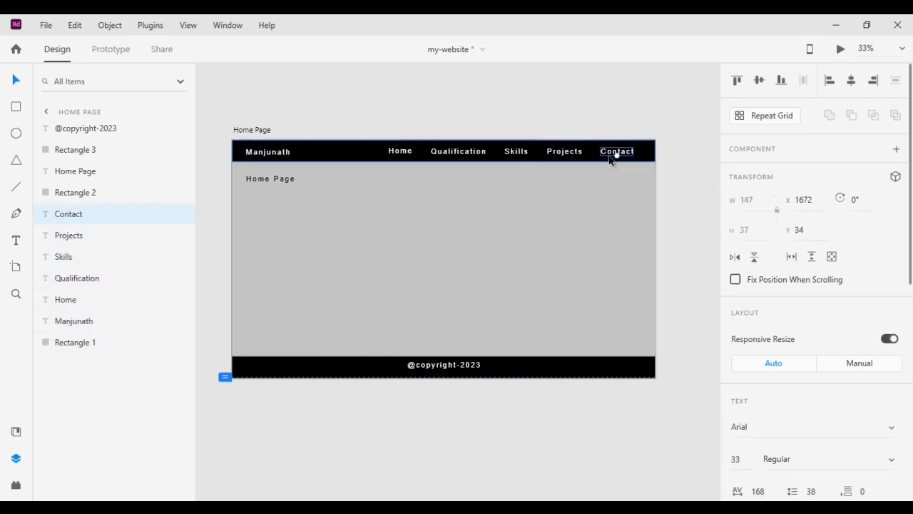
click(86, 192)
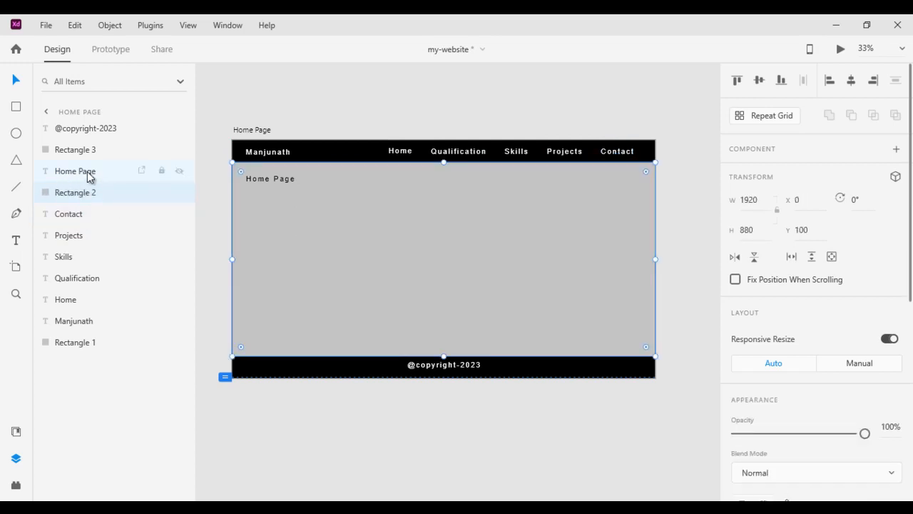
click(87, 173)
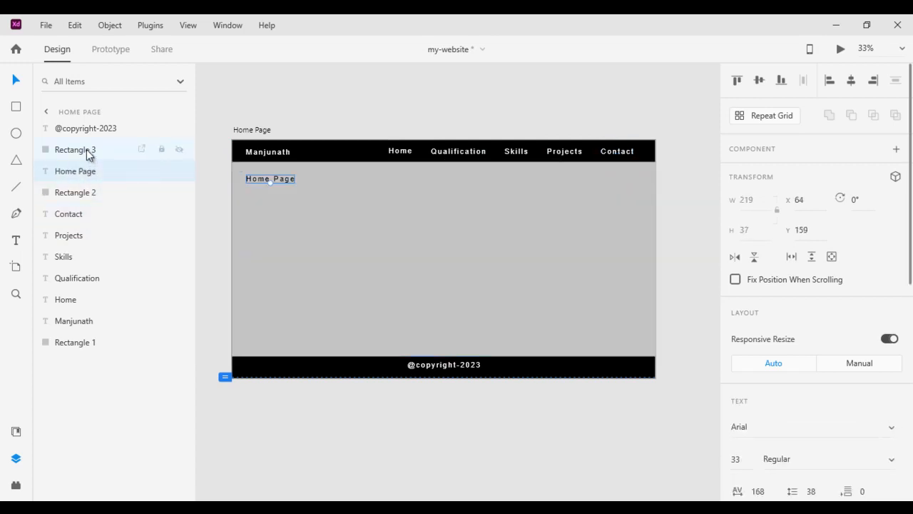
click(79, 152)
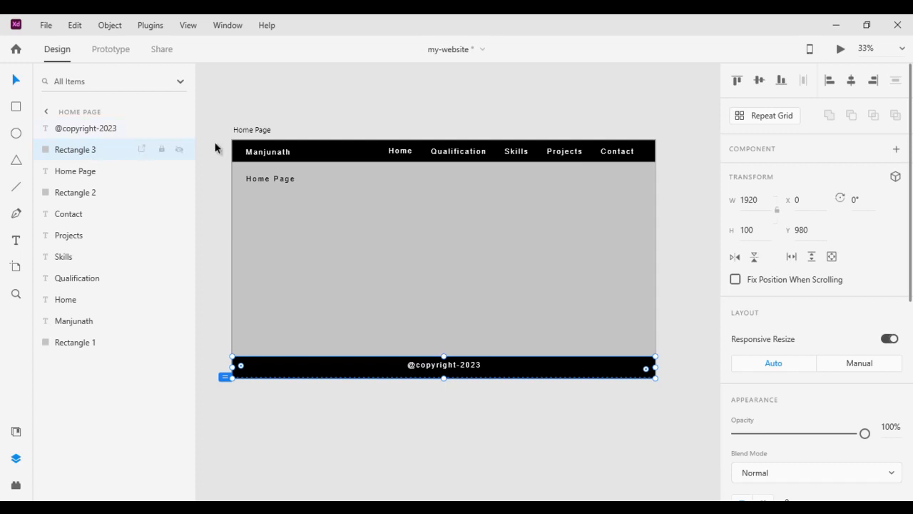
drag(220, 122, 669, 403)
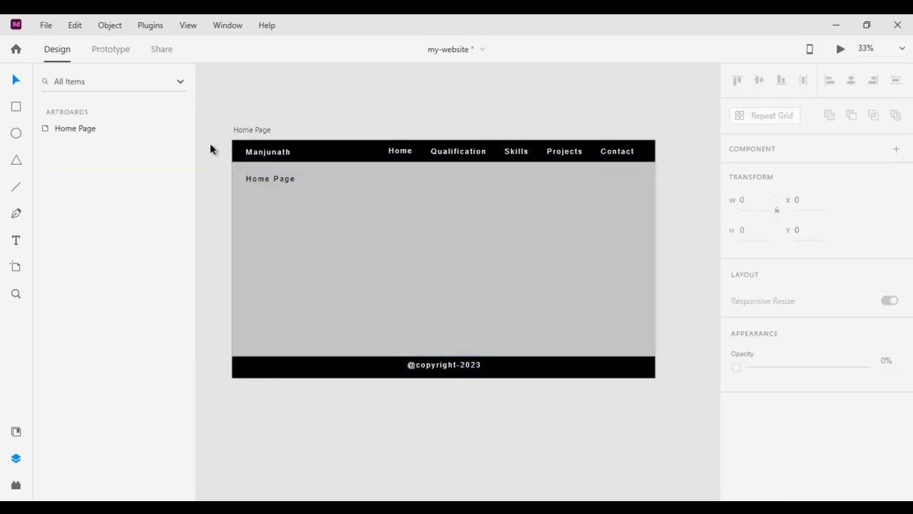
- Group the header bar rectangle with its site title and menu texts, and name the group NavBar
drag(211, 145, 674, 164)
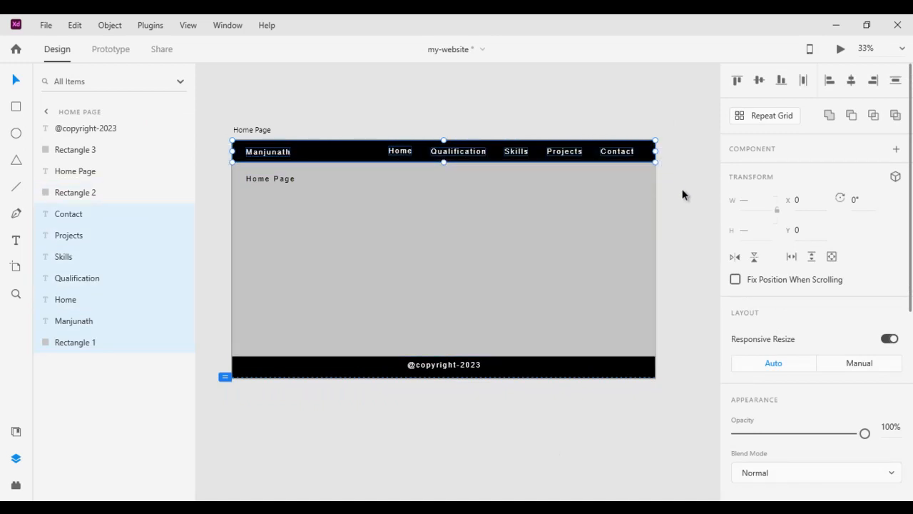
key(ctrl+g)
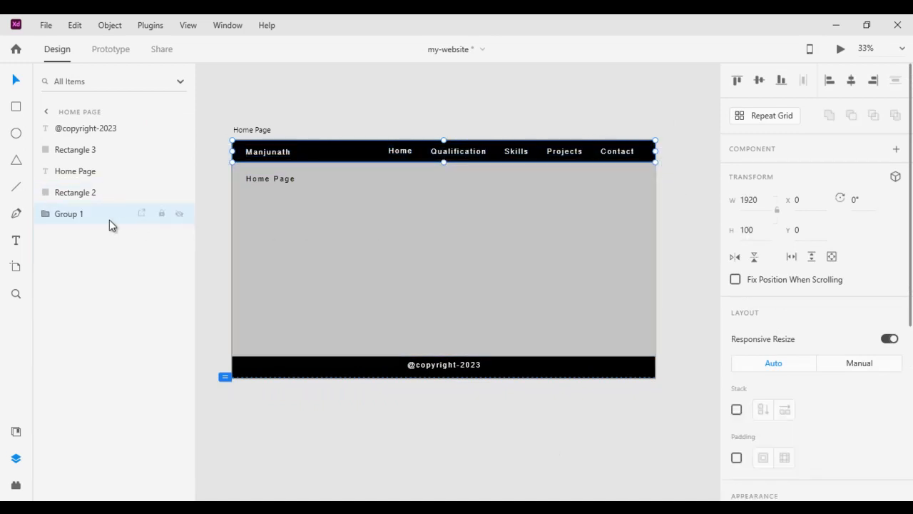
double_click(73, 218)
text(Nav)
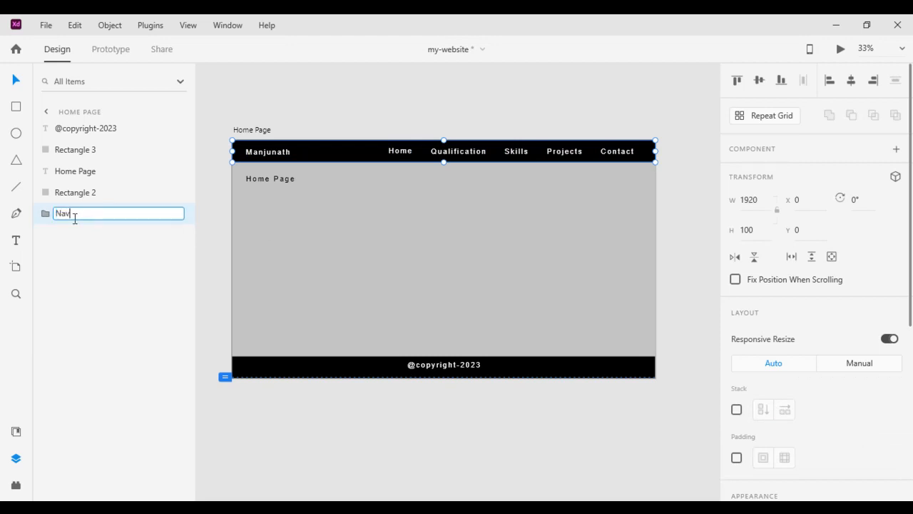
text(Bar)
key(Return)
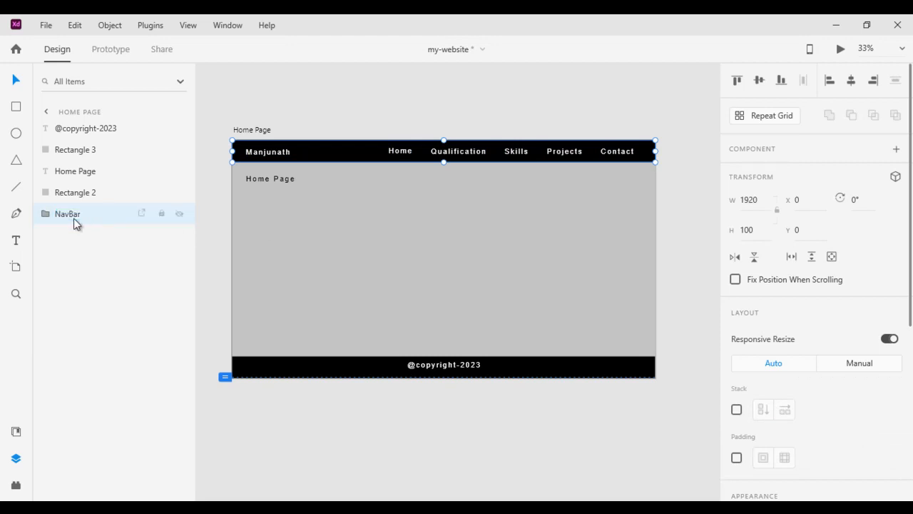
- Group the grey content rectangle with its Home Page text and name the group MainContent
drag(208, 169, 679, 333)
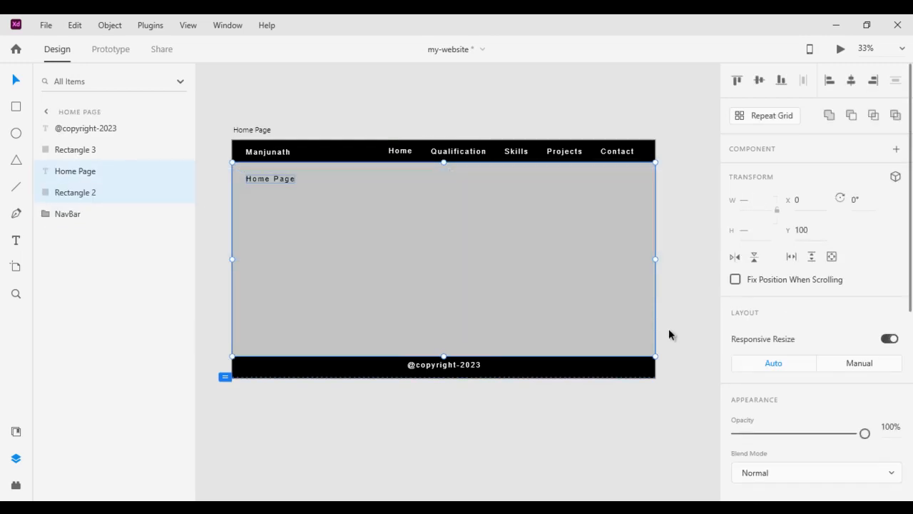
key(ctrl+g)
double_click(74, 172)
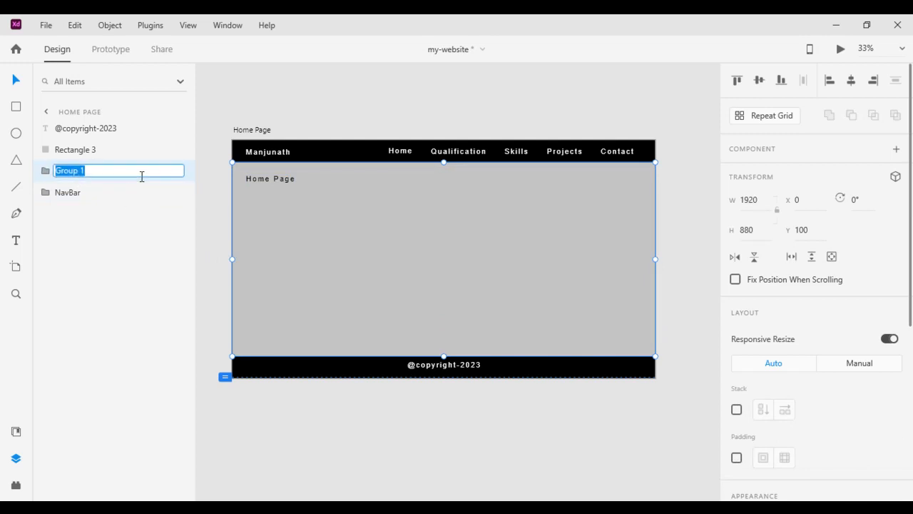
text(MainContent)
key(Return)
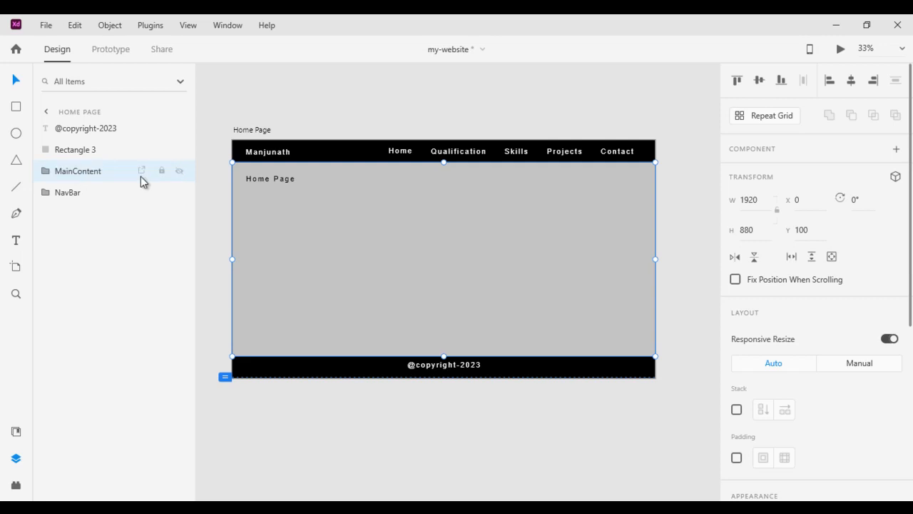
click(96, 151)
shift+click(103, 130)
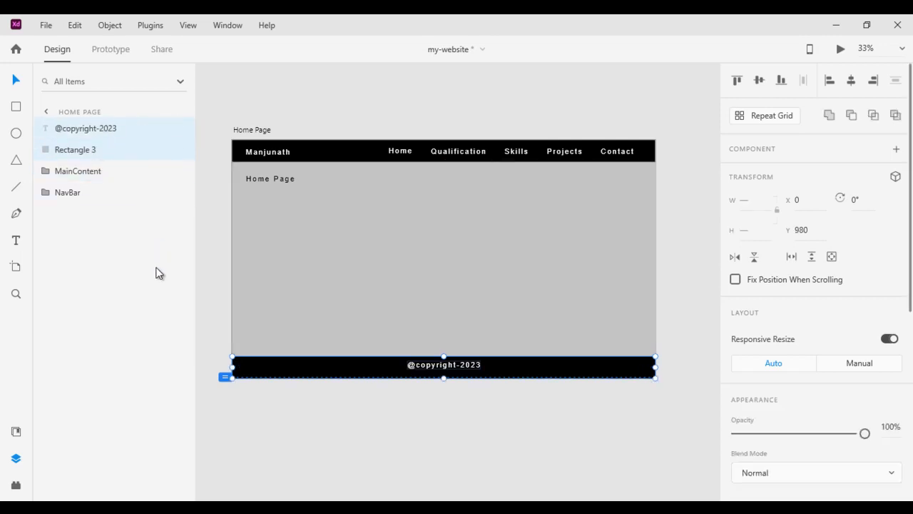
key(ctrl+g)
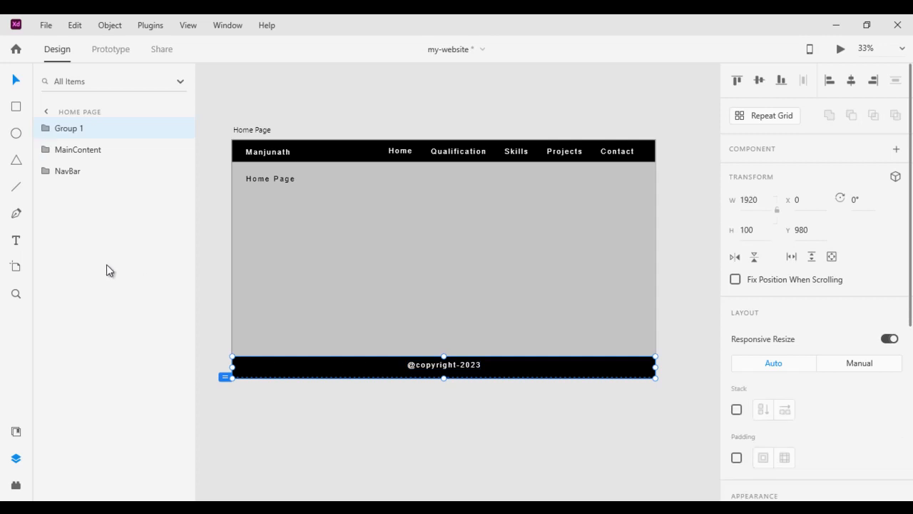
click(78, 134)
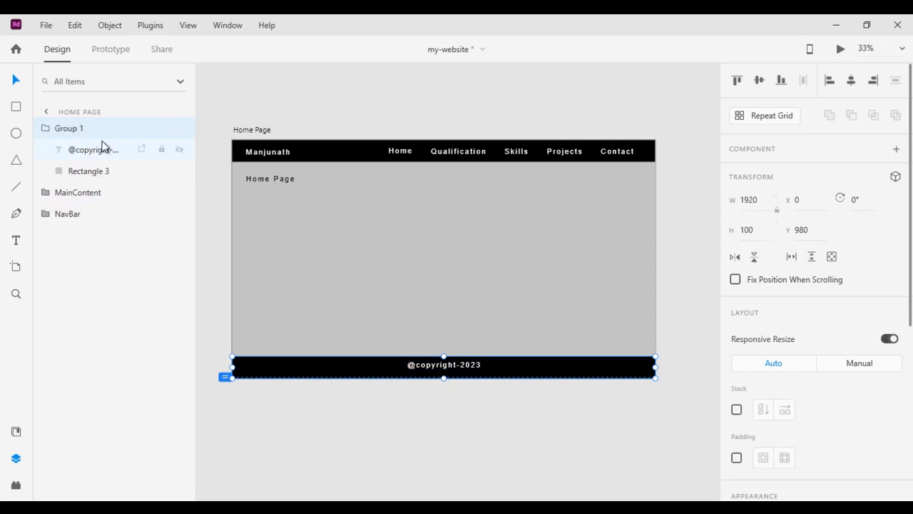
double_click(57, 134)
text(Footer)
key(Return)
click(47, 131)
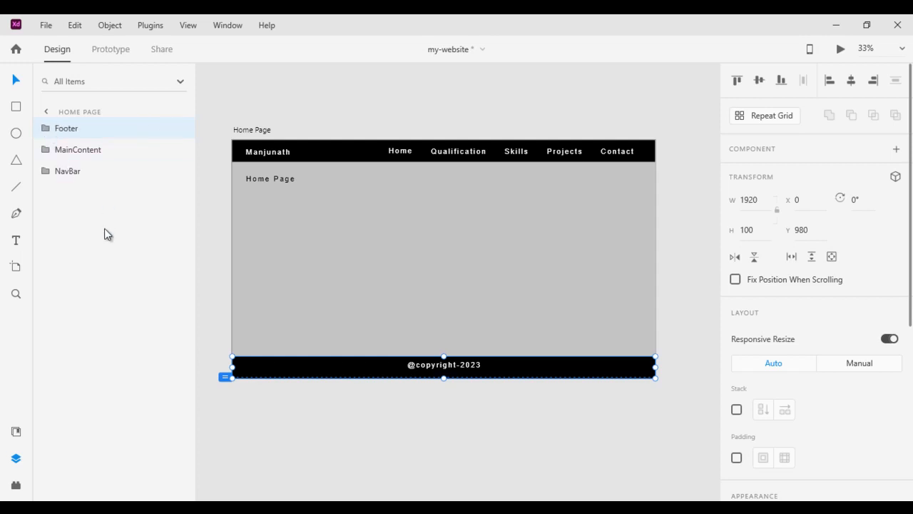
click(72, 172)
click(80, 152)
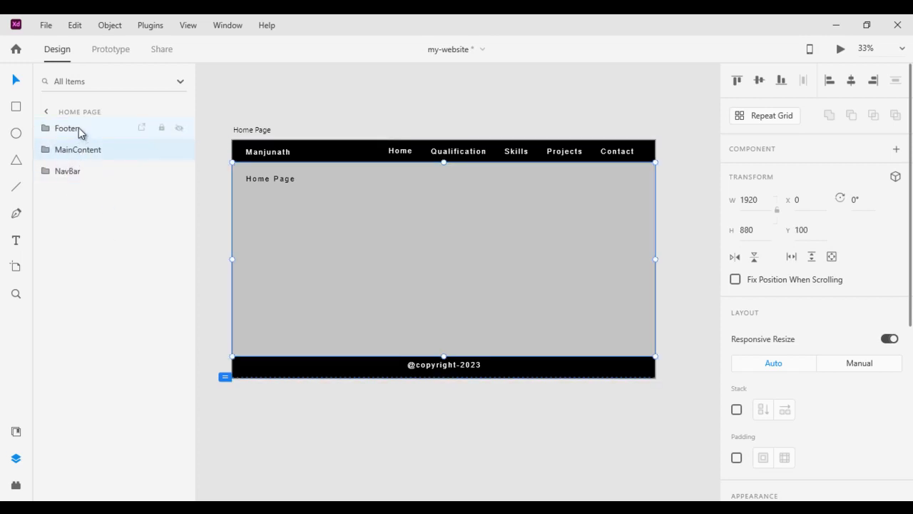
click(78, 132)
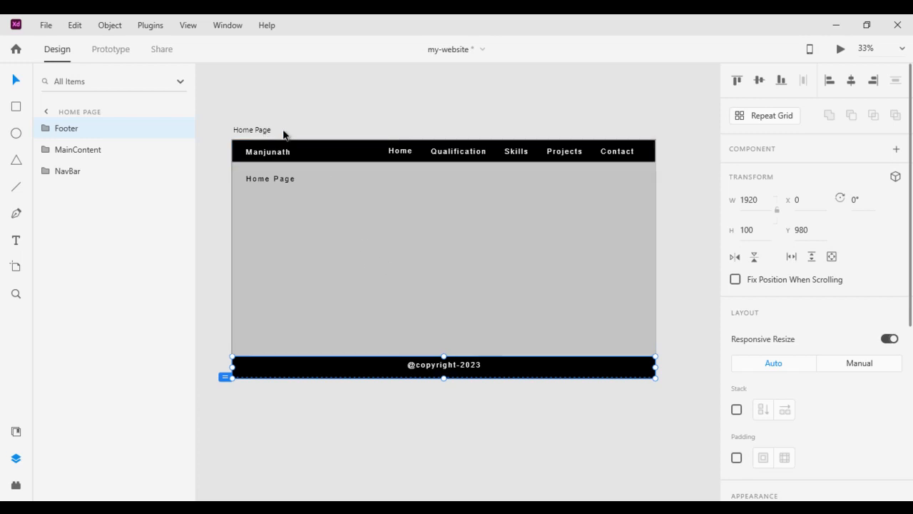
- Duplicate the Home Page artboard below the original and name the copy Qualification
drag(268, 134, 268, 398)
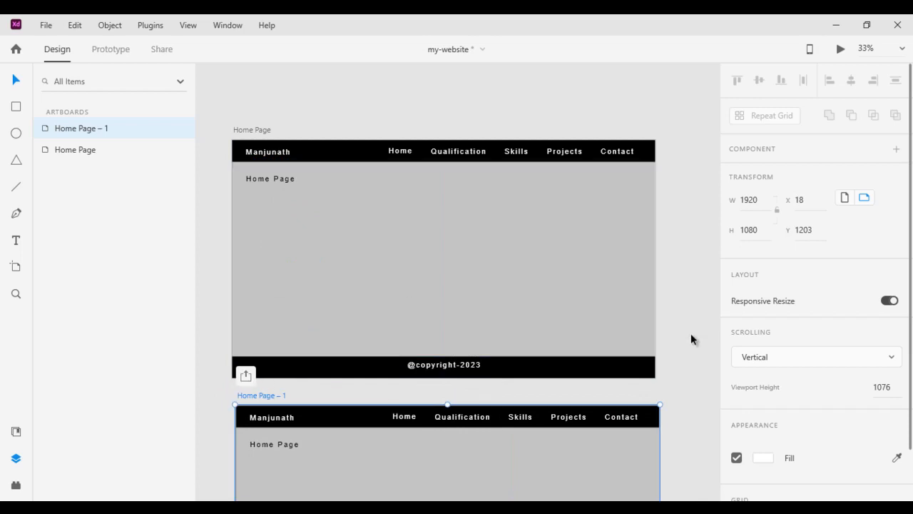
drag(689, 333, 669, 200)
scroll(499, 235, down, 1)
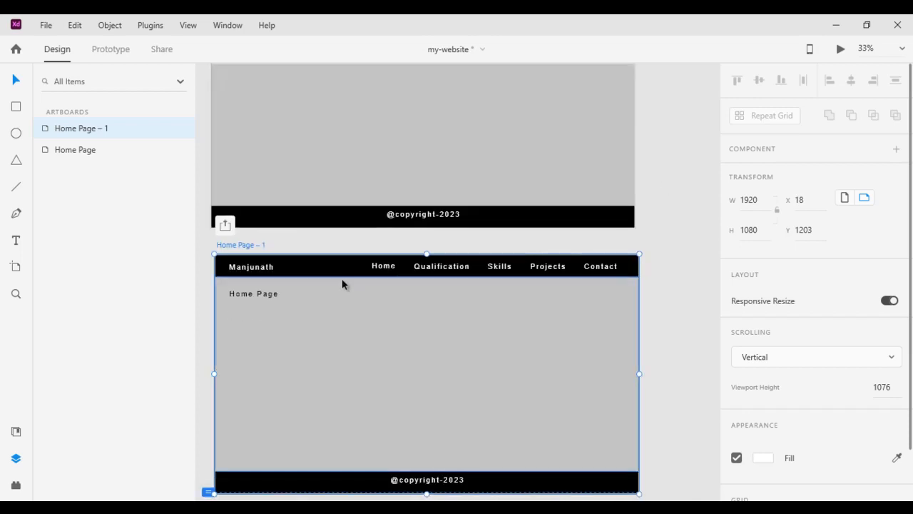
double_click(257, 246)
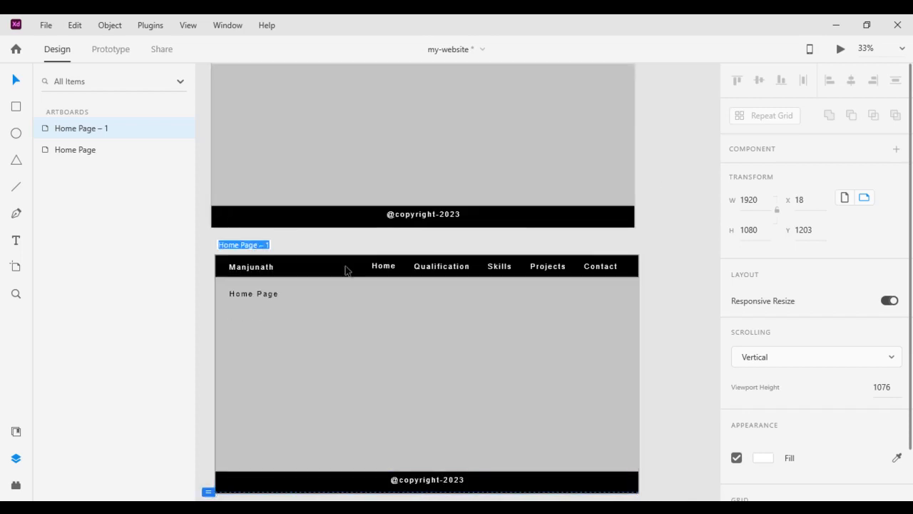
text(Qualif)
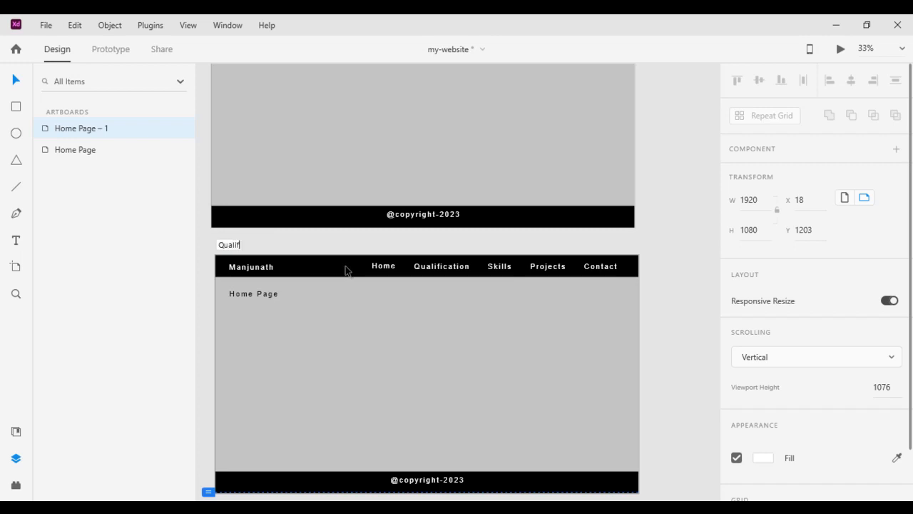
text(ication)
key(Return)
- Change the heading text in the Qualification artboard's main content to "Qualification Page"
click(266, 294)
double_click(265, 294)
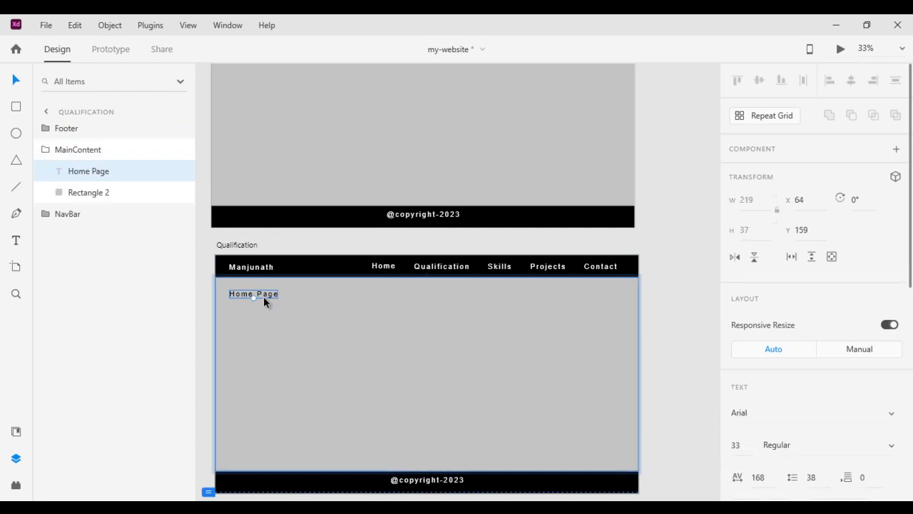
double_click(265, 295)
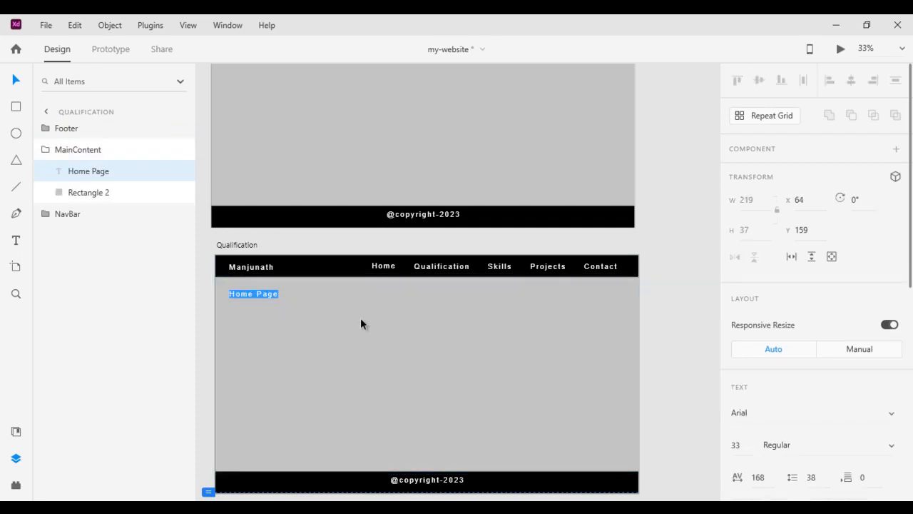
text(Qua)
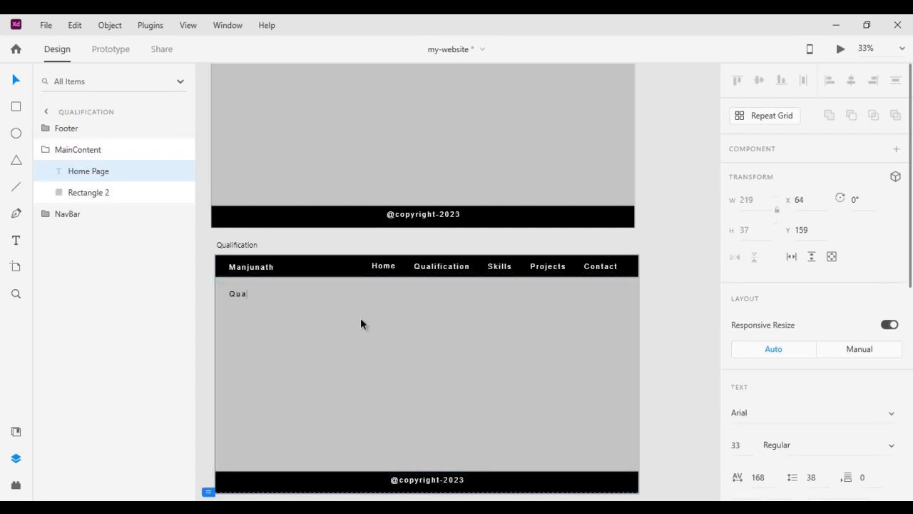
text(lification Page)
key(BackSpace)
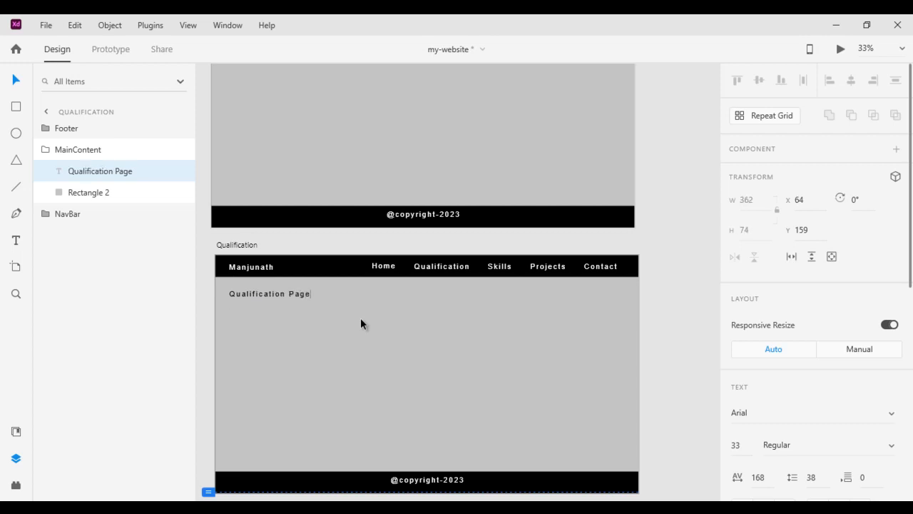
key(Escape)
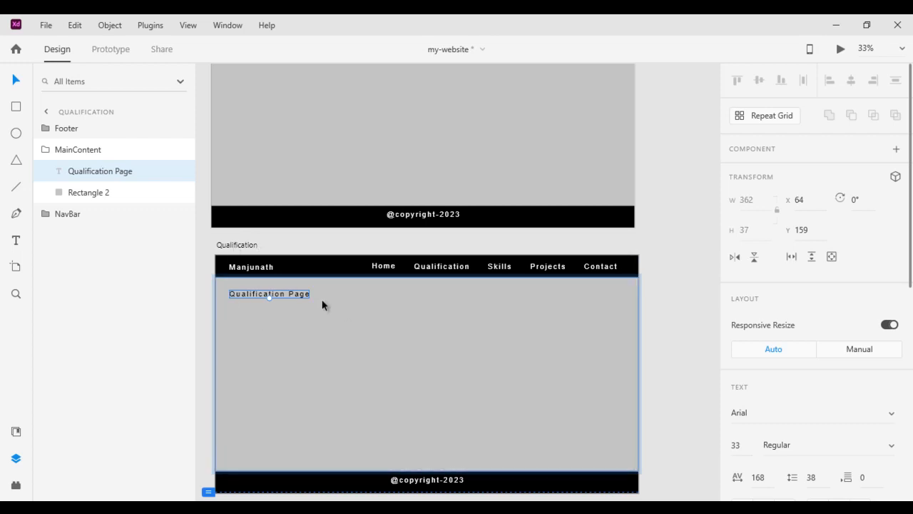
- Extend the Qualification artboard's name to "Qualification Page"
double_click(249, 246)
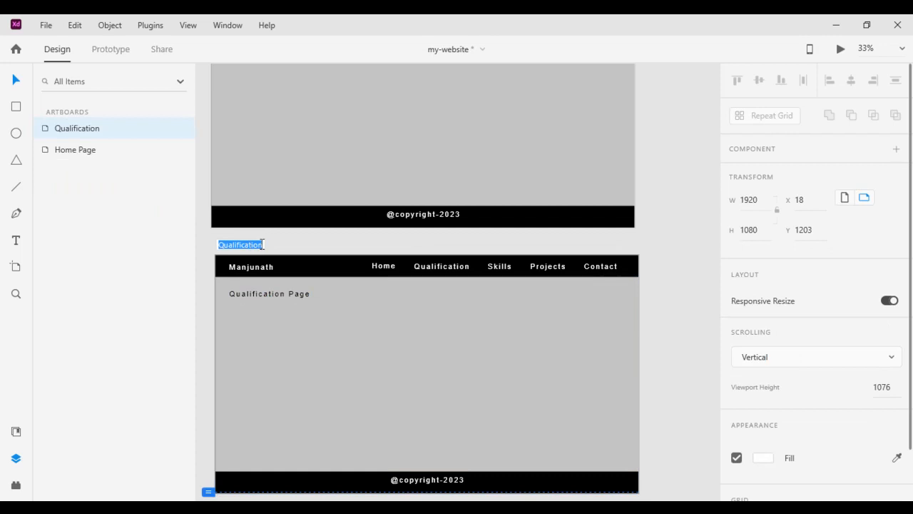
click(262, 245)
text(Page)
key(Return)
scroll(511, 216, up, 4)
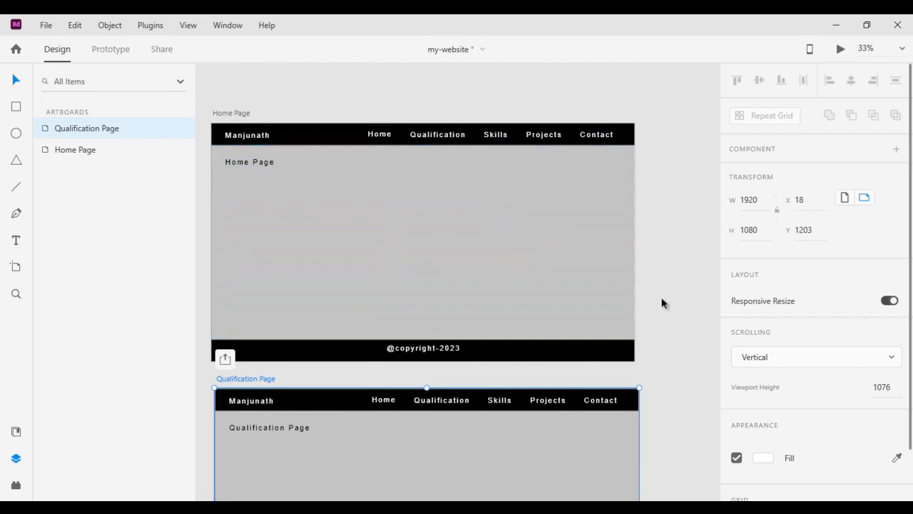
- Duplicate the Qualification Page artboard beside the original, below the Home Page, and name the copy "Skills Page"
scroll(673, 316, up, 1)
scroll(642, 165, down, 4)
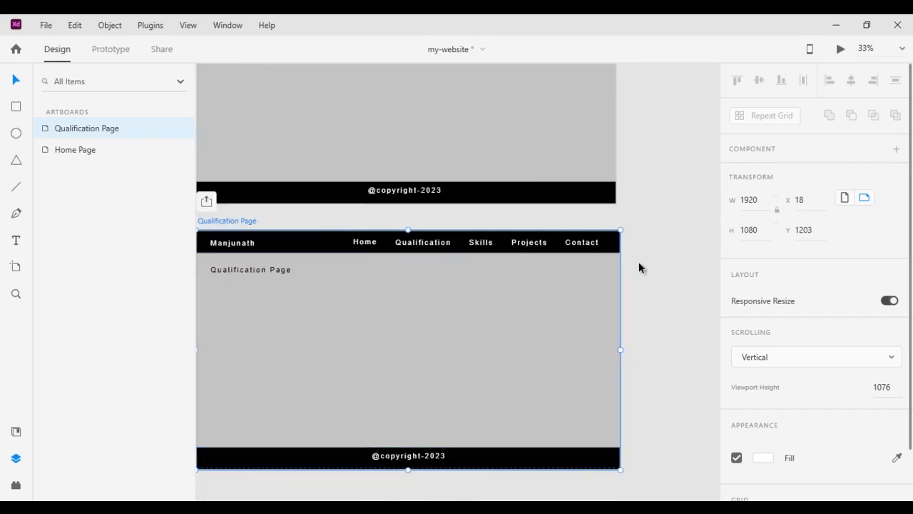
scroll(651, 272, down, 5)
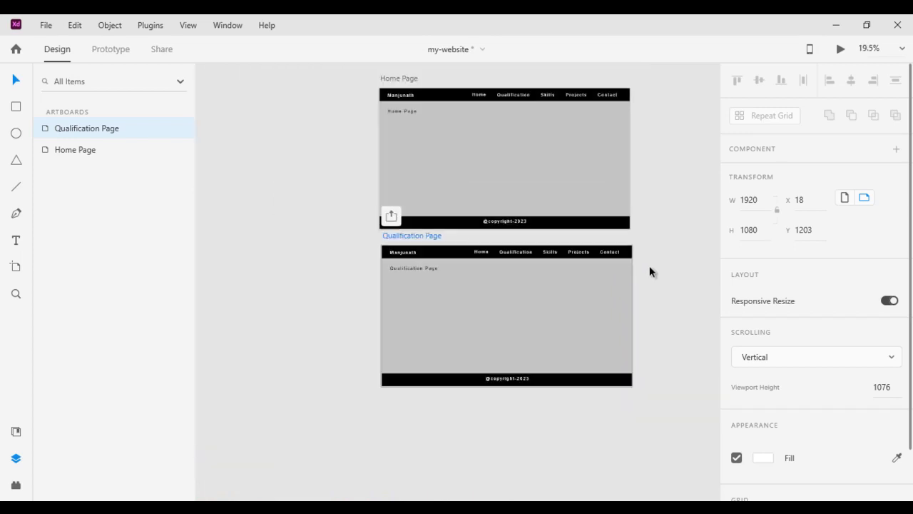
scroll(652, 270, up, 1)
scroll(653, 269, up, 2)
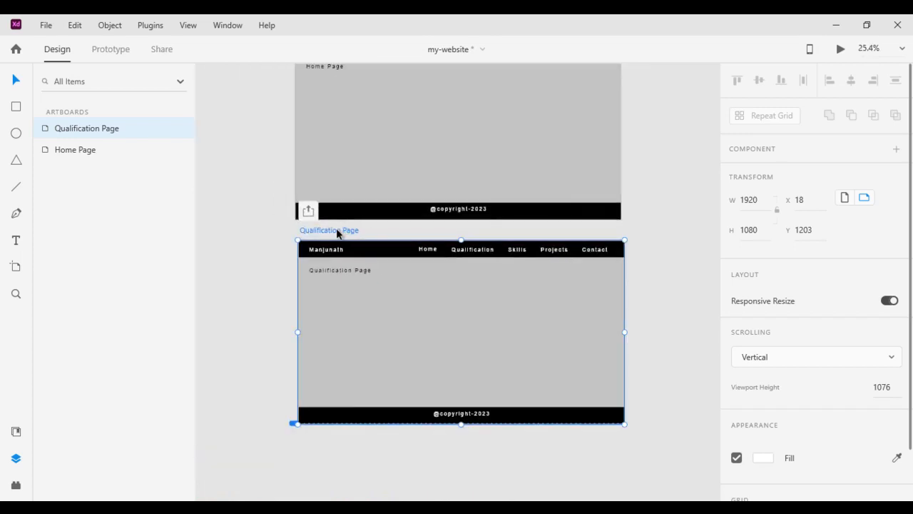
drag(339, 233, 562, 254)
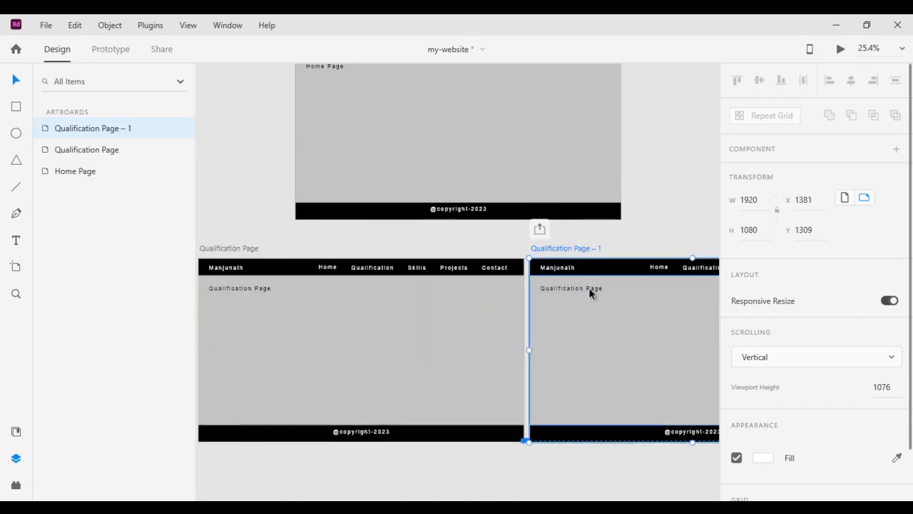
double_click(578, 249)
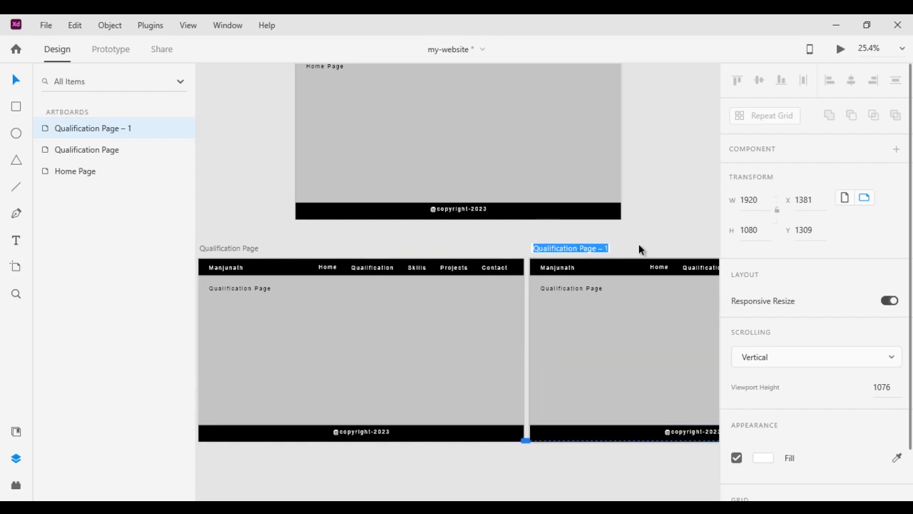
text(Skills)
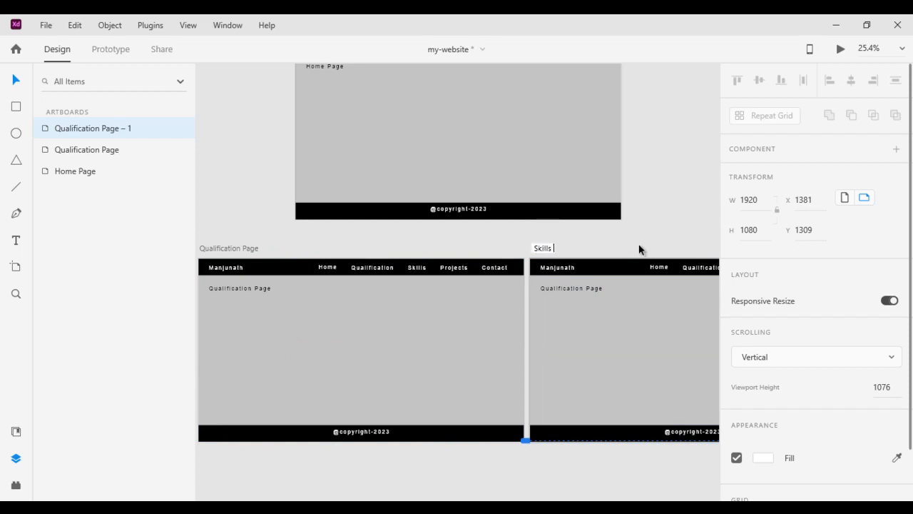
text( Page)
key(Return)
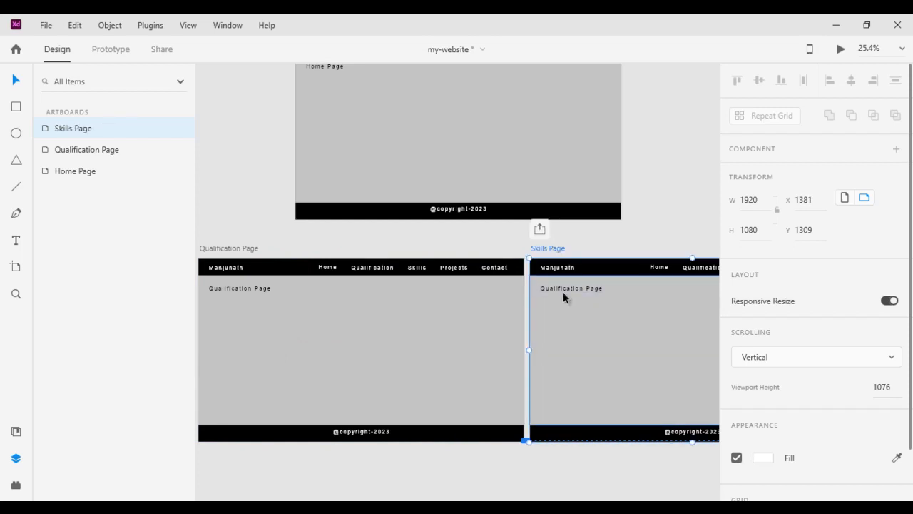
- Change the heading text in the Skills Page artboard's main content to "Skills Page"
double_click(564, 286)
double_click(578, 287)
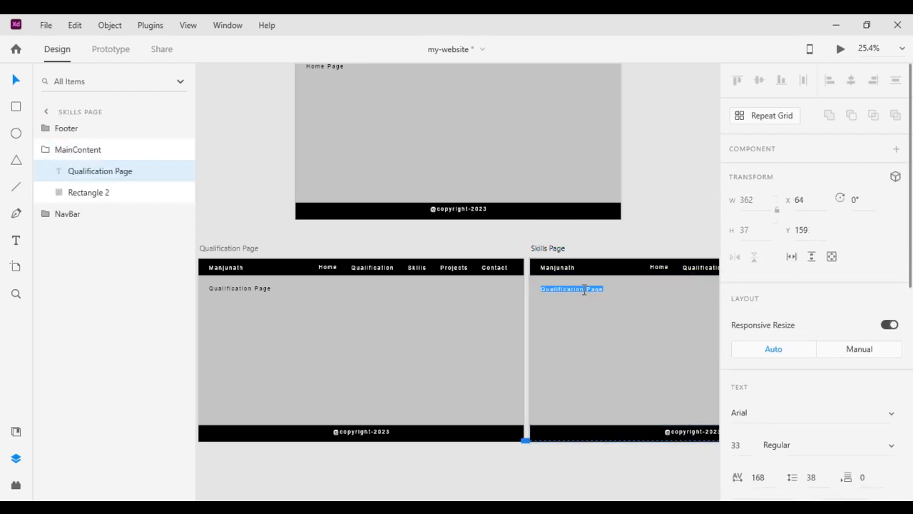
drag(584, 291, 527, 289)
text(Skills)
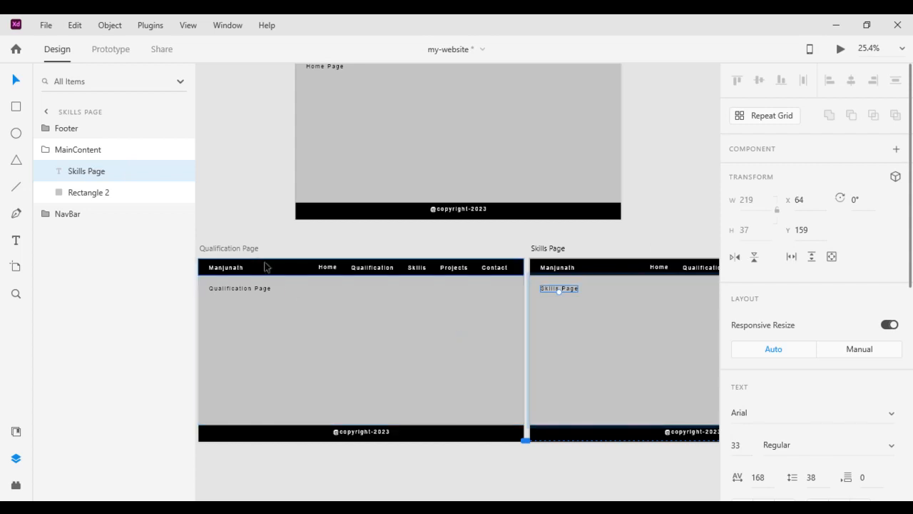
- Duplicate the Qualification Page and Skills Page artboards together, placing the copies directly below the originals
click(244, 249)
shift+click(548, 248)
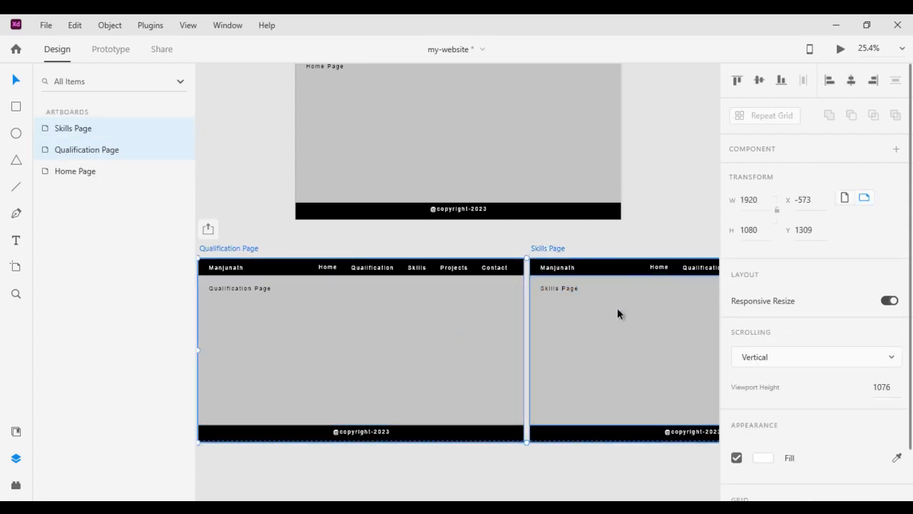
drag(558, 253, 560, 461)
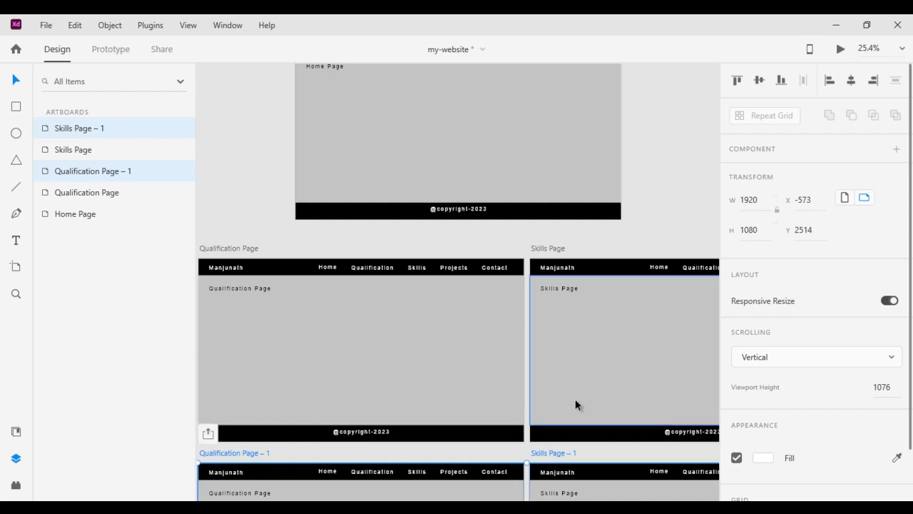
- Rename the copied Qualification Page artboard as "Projects Page"
scroll(649, 225, down, 3)
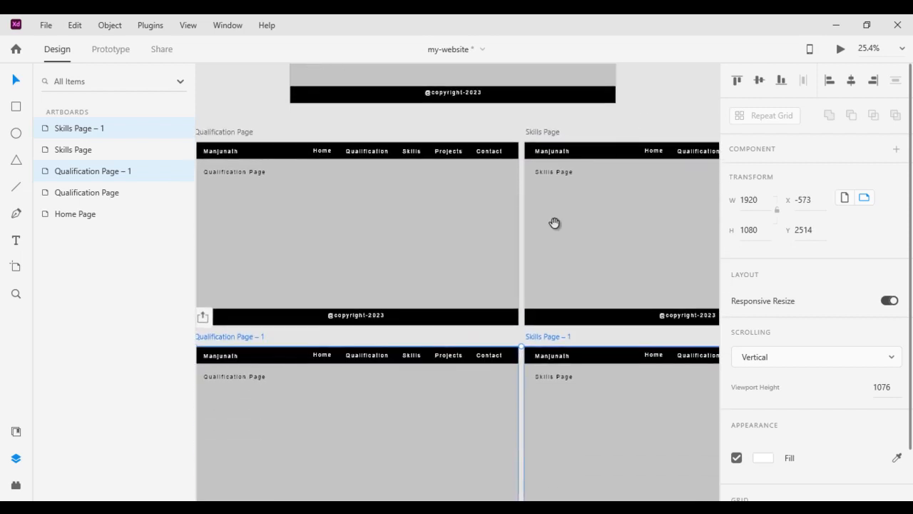
double_click(240, 338)
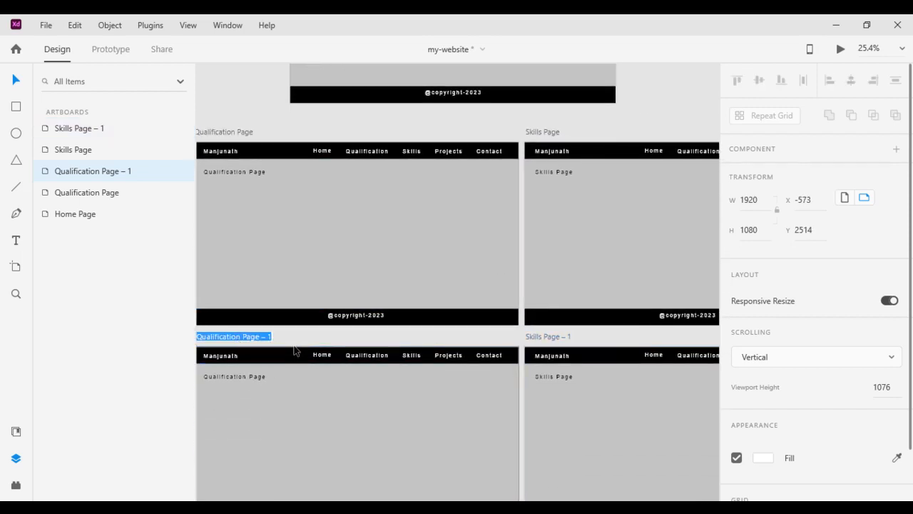
text(Proje)
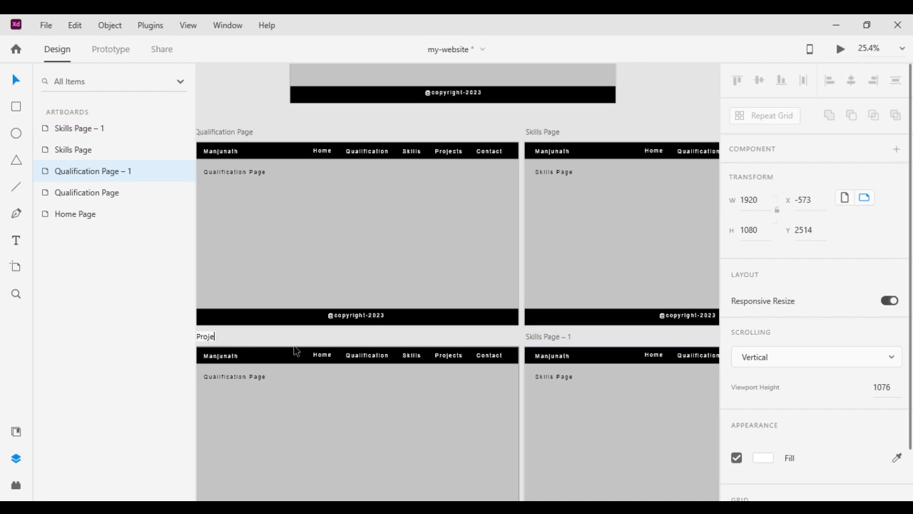
text(cts Page)
- Change the heading text in the Projects Page artboard's main content to "Projects Page"
click(230, 374)
double_click(230, 374)
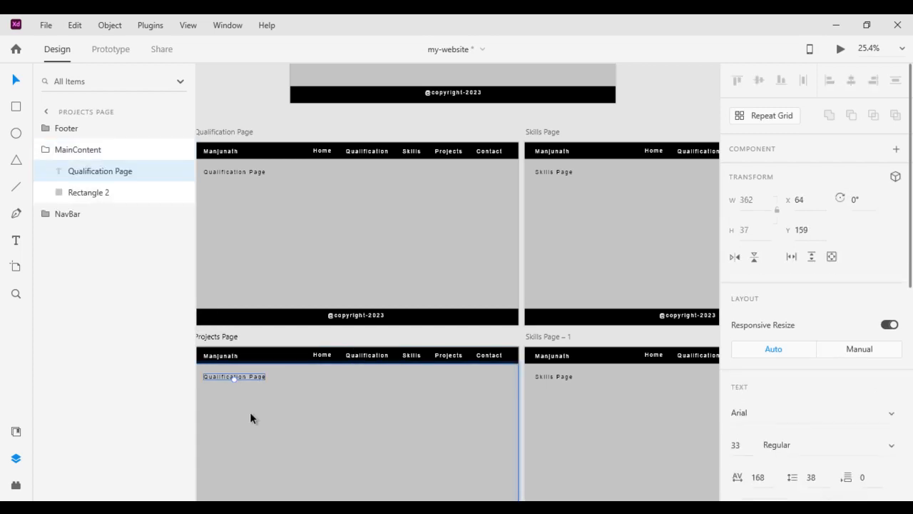
double_click(228, 377)
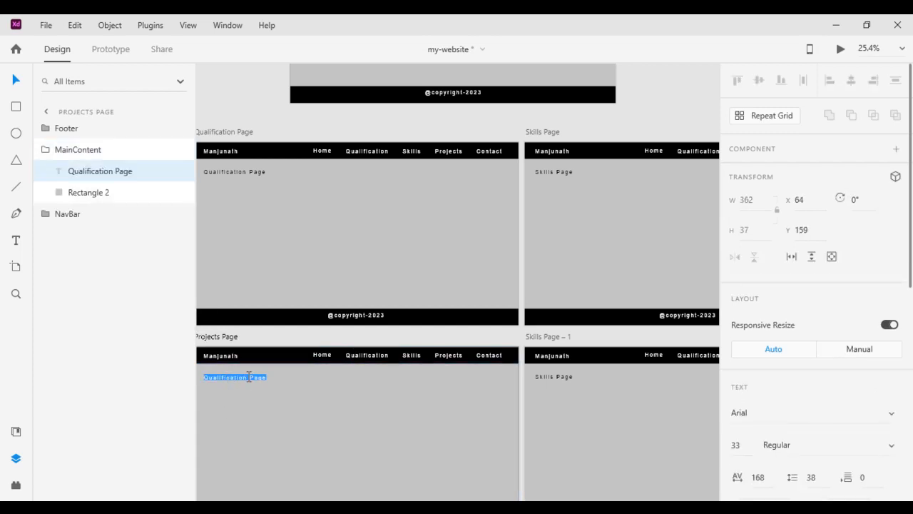
drag(248, 377, 162, 378)
text(Projects)
key(Escape)
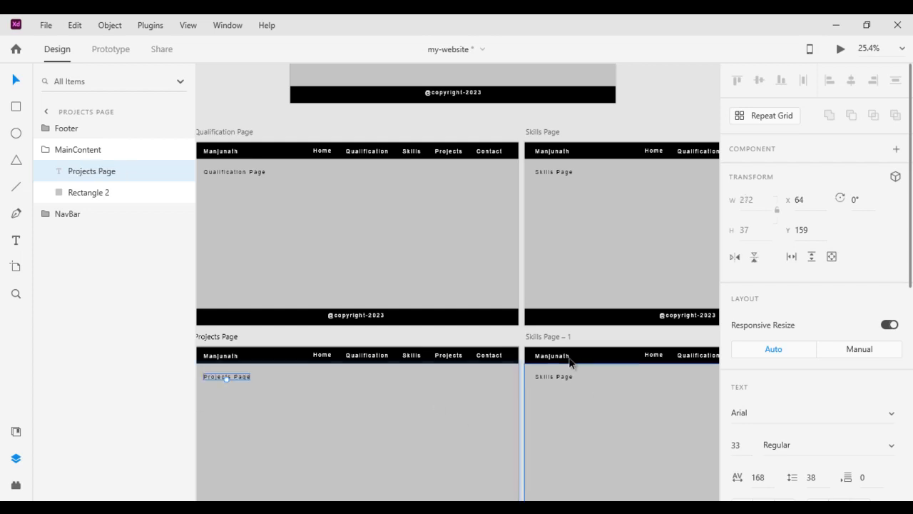
- Rename the copied Skills Page artboard as "Contact Page"
double_click(559, 336)
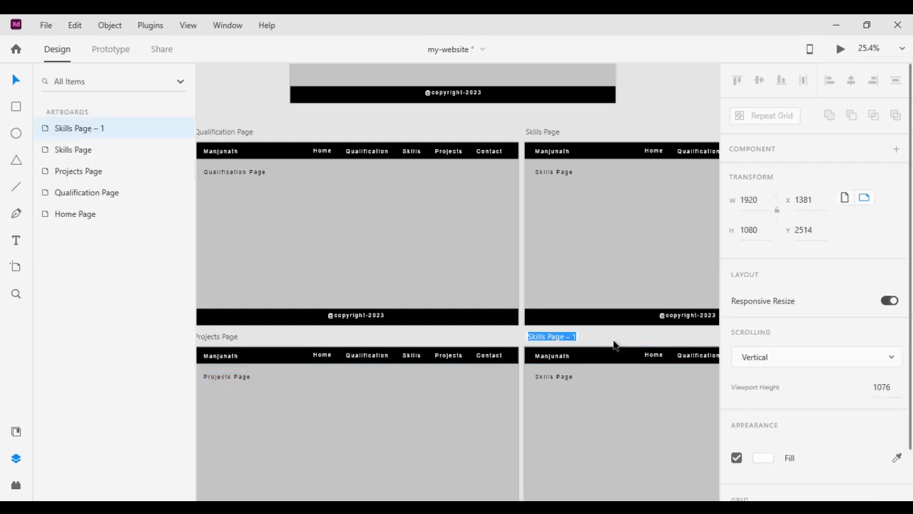
text(Contact )
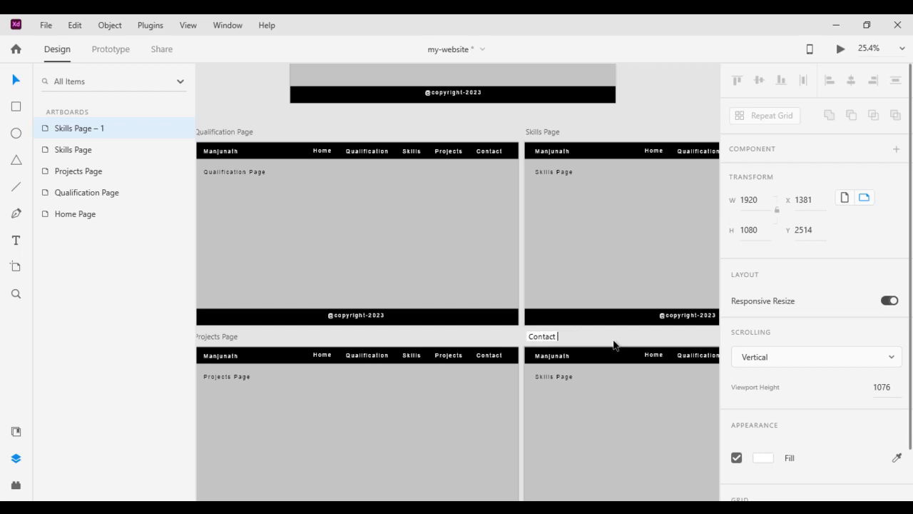
text(Page)
key(Return)
- Change the heading text in the Contact Page artboard's main content to "Contact Page"
click(602, 396)
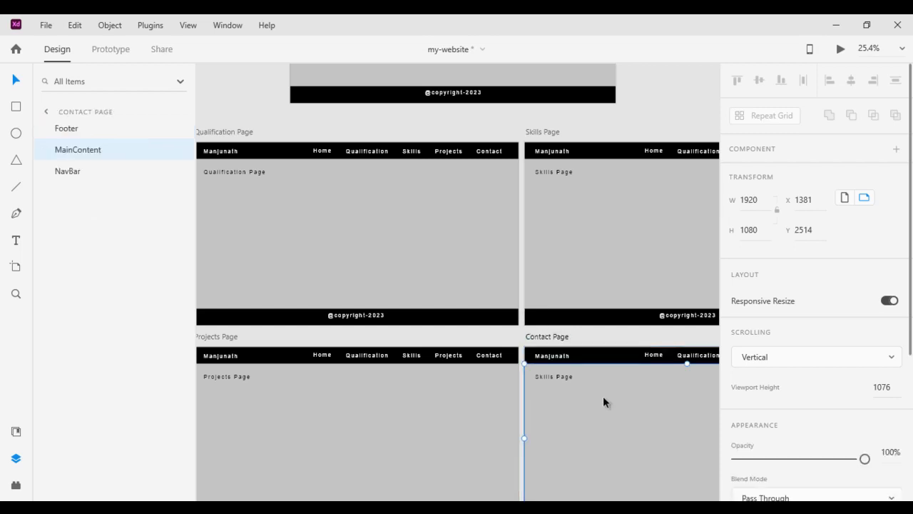
double_click(603, 396)
double_click(549, 377)
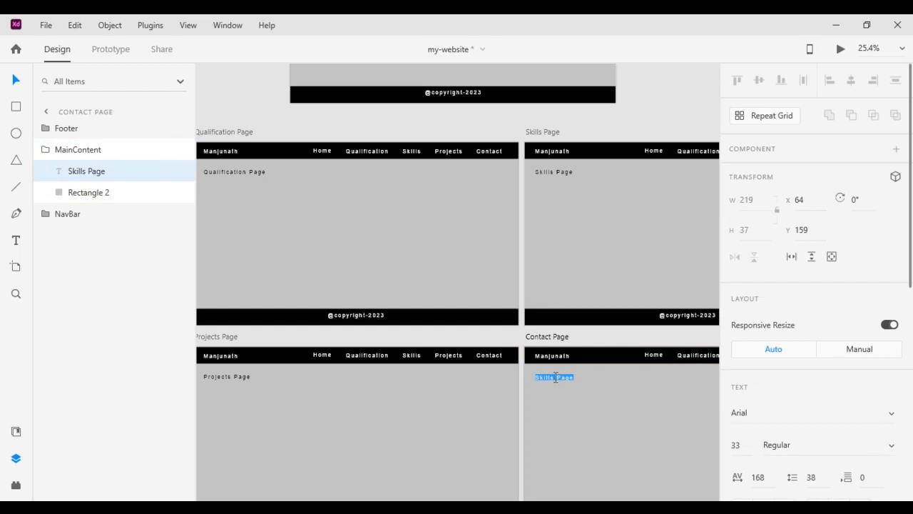
drag(555, 378, 505, 379)
text(Contact)
key(Escape)
- Preview the Home Page artboard, then close the preview
drag(664, 114, 638, 307)
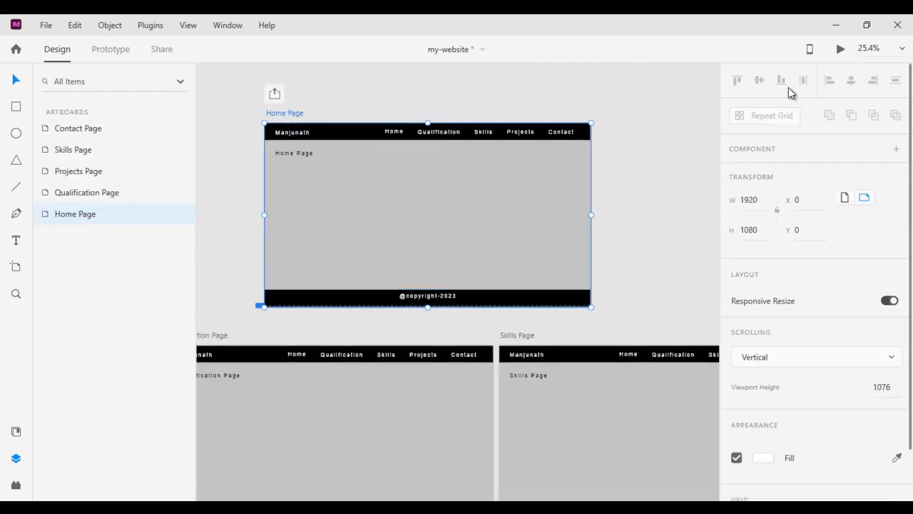
click(840, 48)
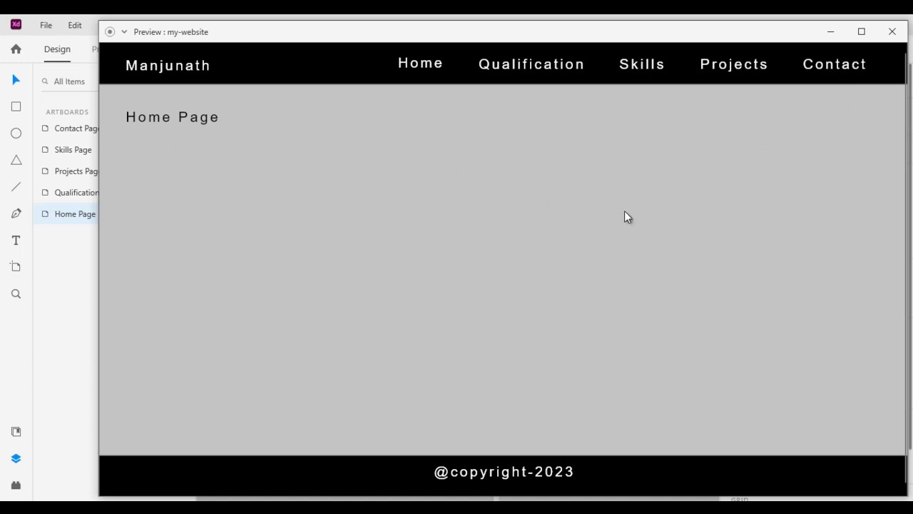
click(891, 31)
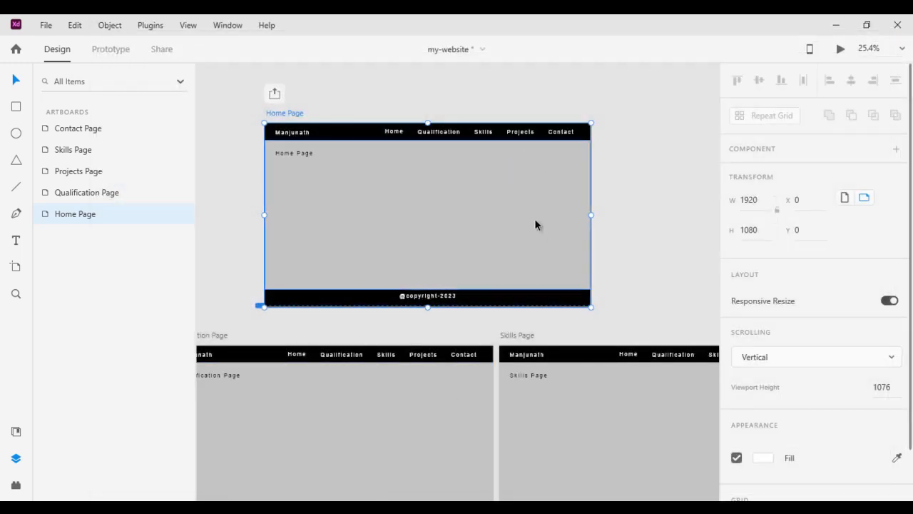
- In Prototype mode, link the Home text in the Home Page's NavBar to the NavBar with a Tap-triggered Scroll To action
click(119, 51)
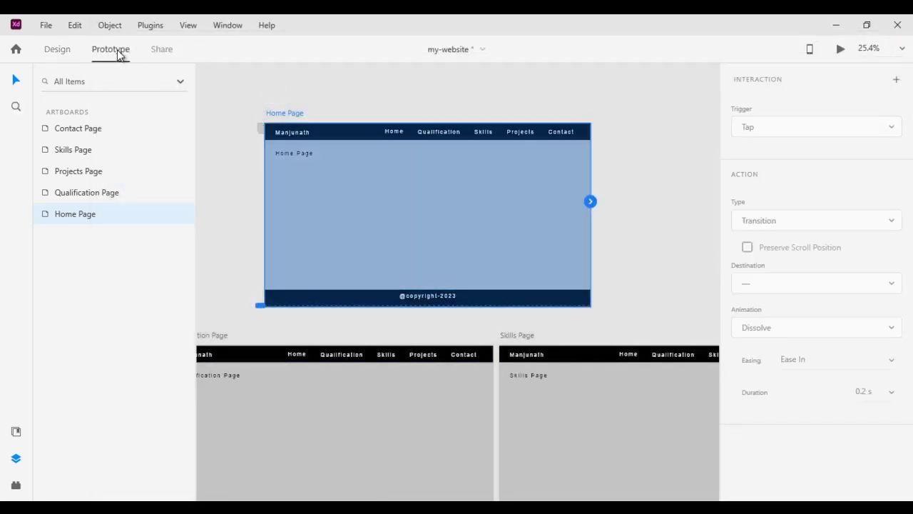
click(398, 136)
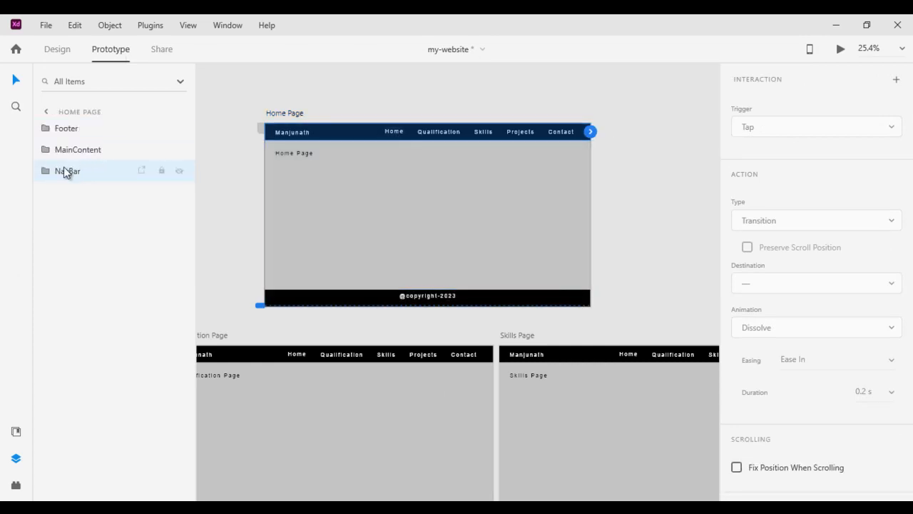
double_click(391, 134)
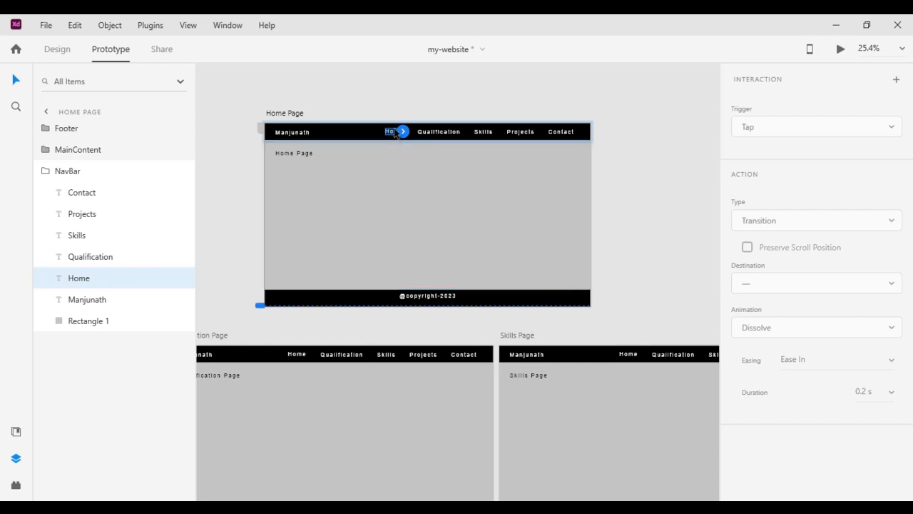
drag(403, 133, 352, 139)
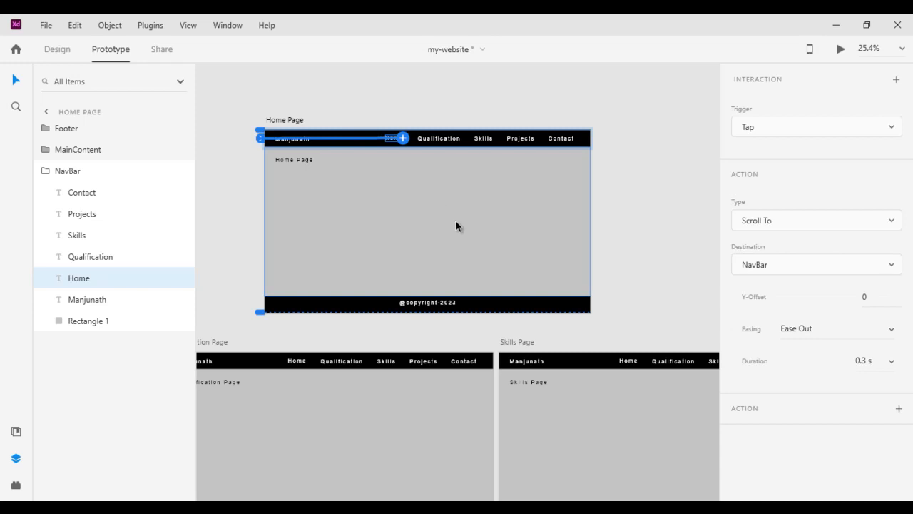
- Link the Home Page's Qualification and Skills menu texts to the Qualification Page and Skills Page artboards, respectively
click(437, 139)
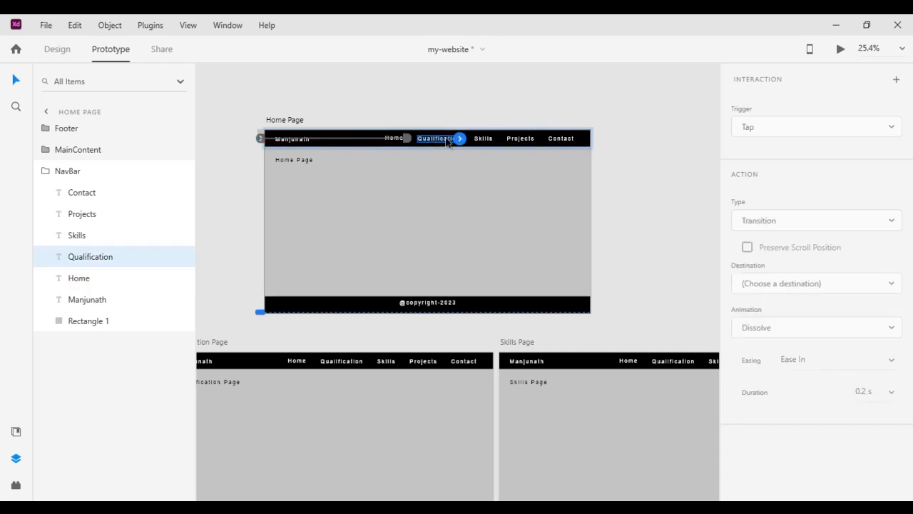
drag(461, 139, 237, 367)
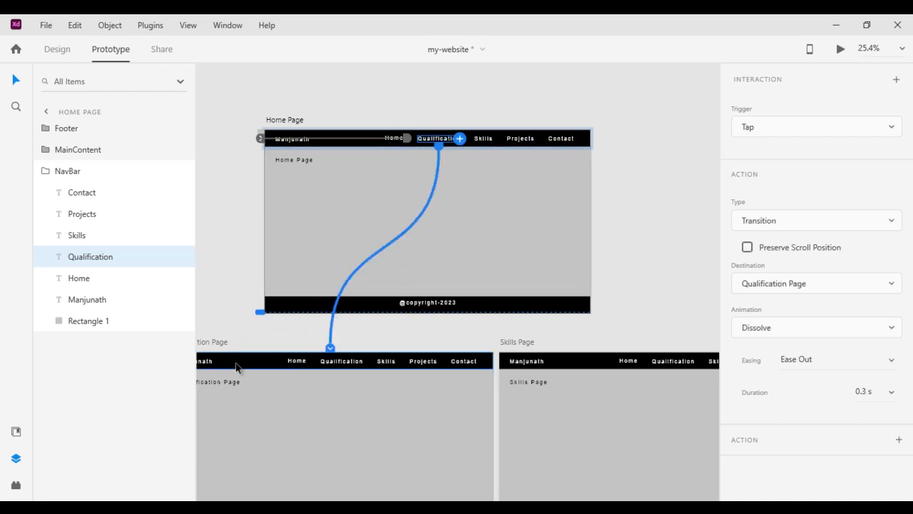
click(485, 141)
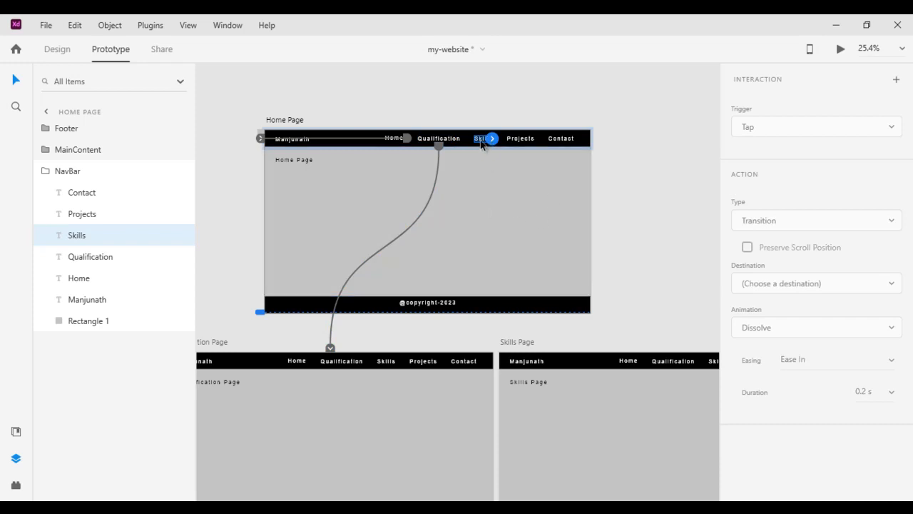
drag(494, 141, 581, 363)
- Link the Projects menu text on the Home Page to the Projects Page artboard with a Tap-triggered transition
click(519, 138)
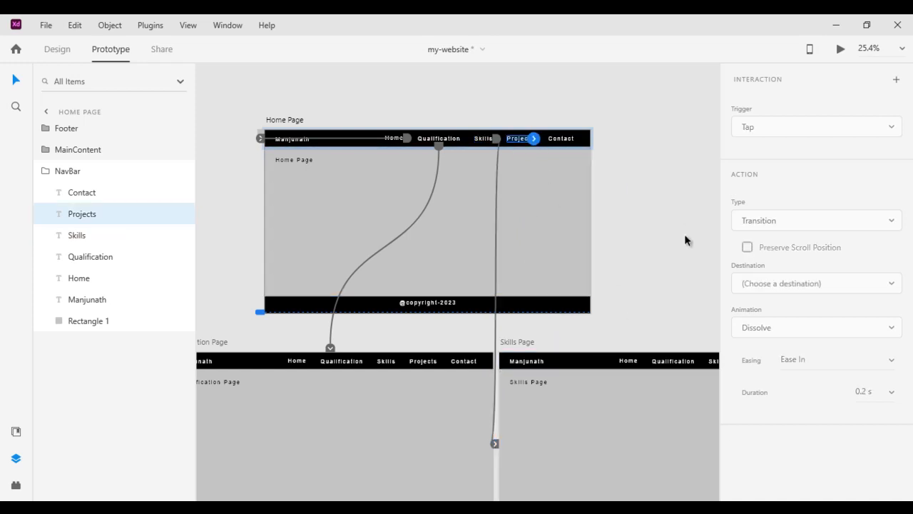
drag(682, 248, 660, 172)
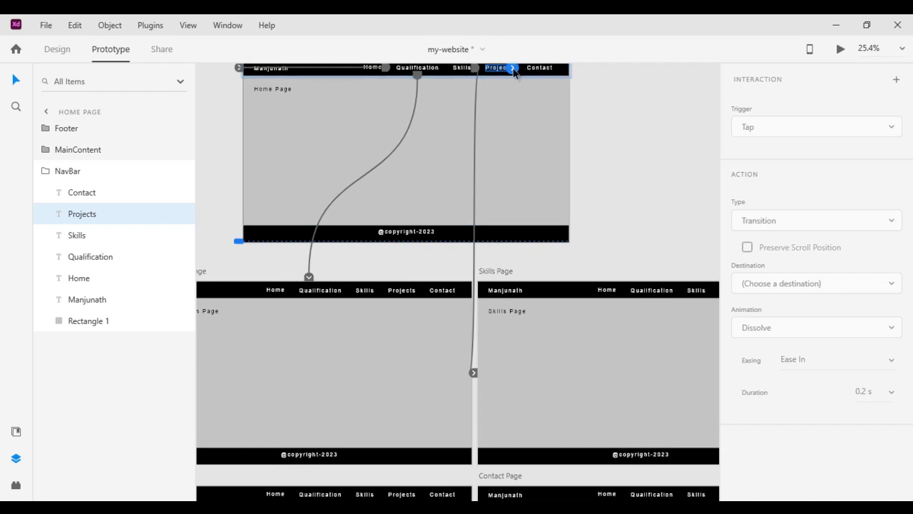
drag(512, 68, 307, 491)
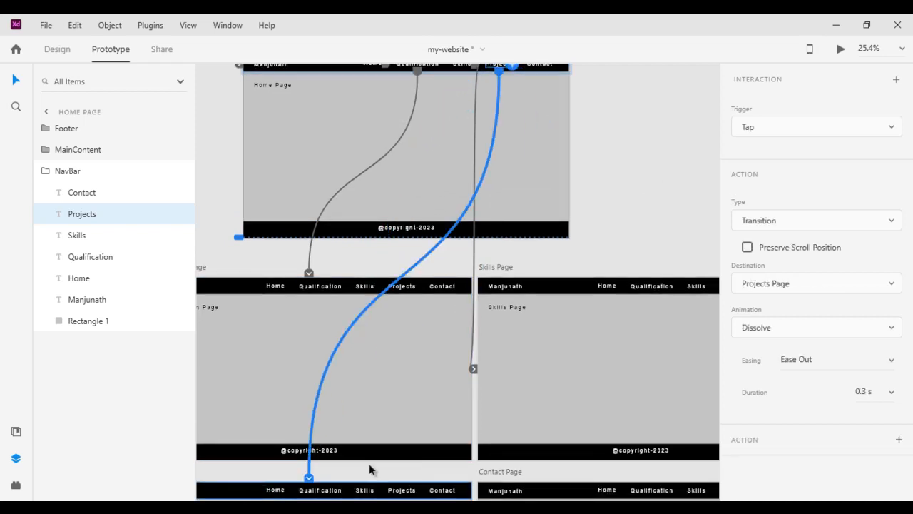
- Link the Contact menu text on the Home Page to the Contact Page artboard with a Tap-triggered transition
click(548, 66)
scroll(606, 107, up, 1)
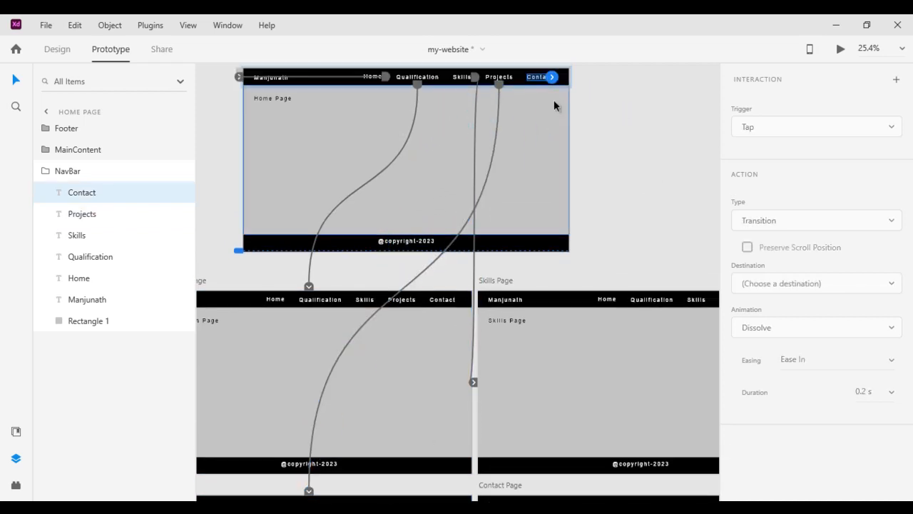
drag(552, 76, 511, 494)
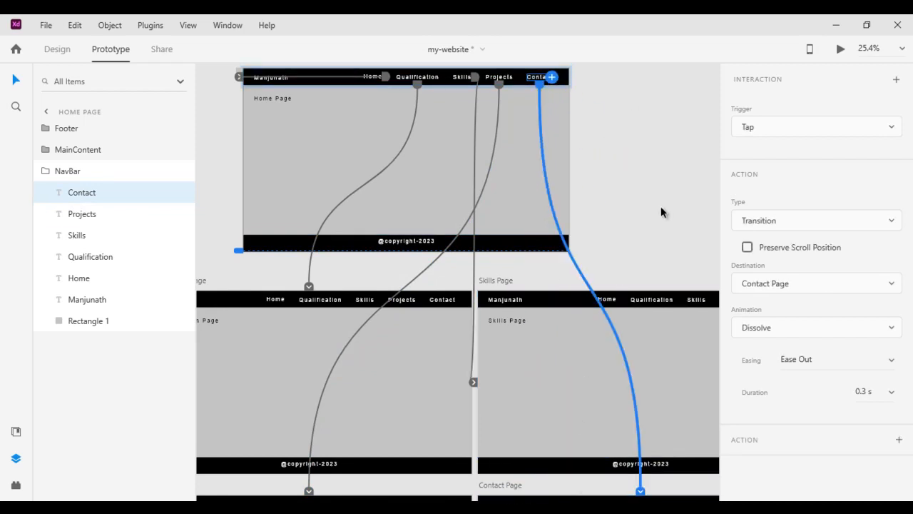
- Preview the prototype from the Home Page, test the Qualification and Skills menu links, and close the preview
click(841, 49)
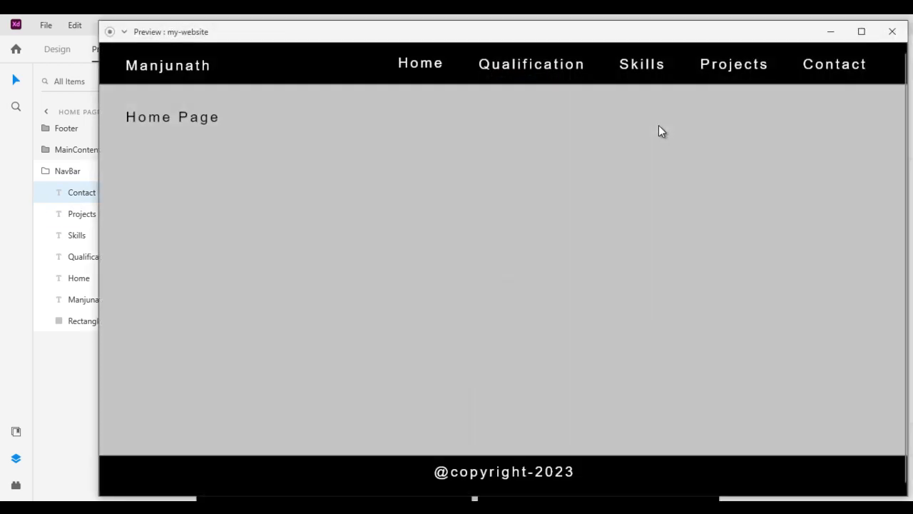
click(535, 71)
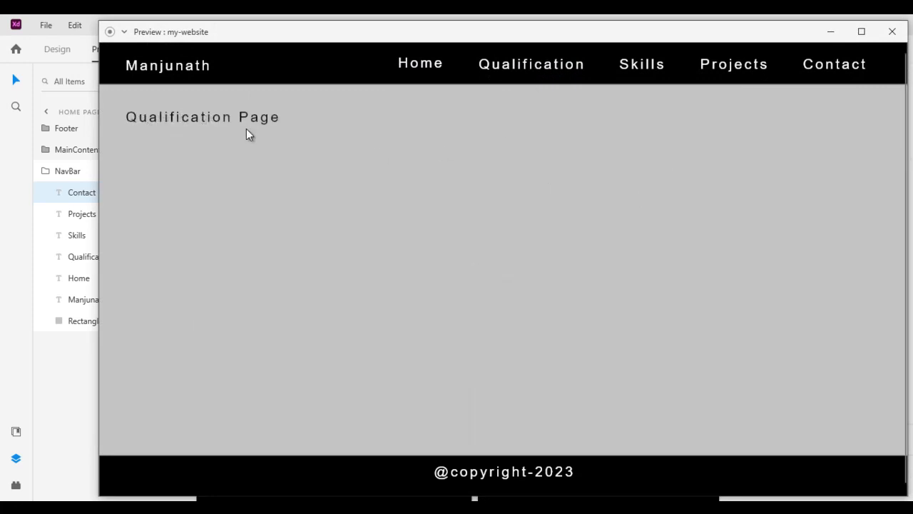
click(892, 31)
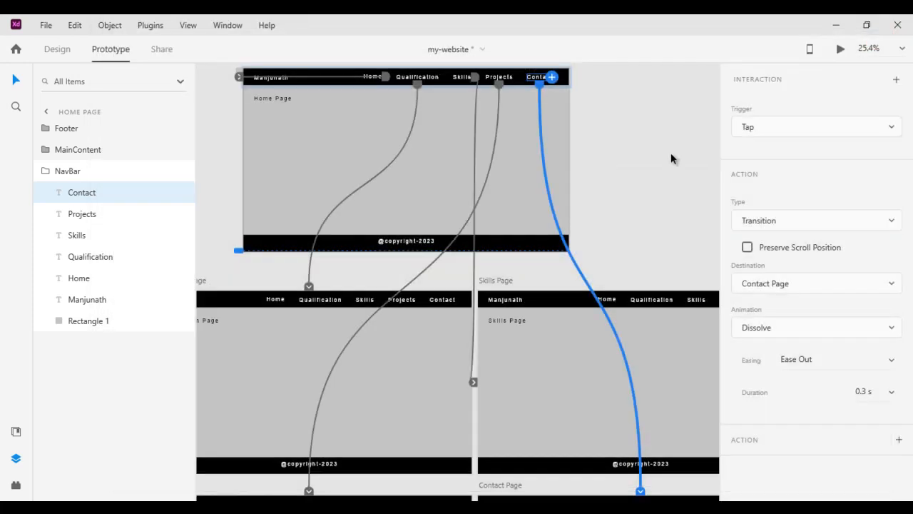
click(840, 48)
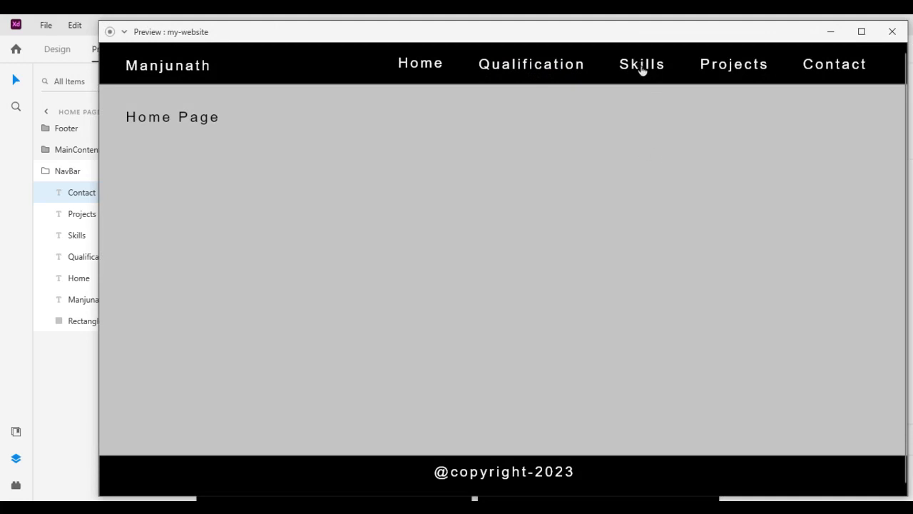
click(642, 69)
click(891, 31)
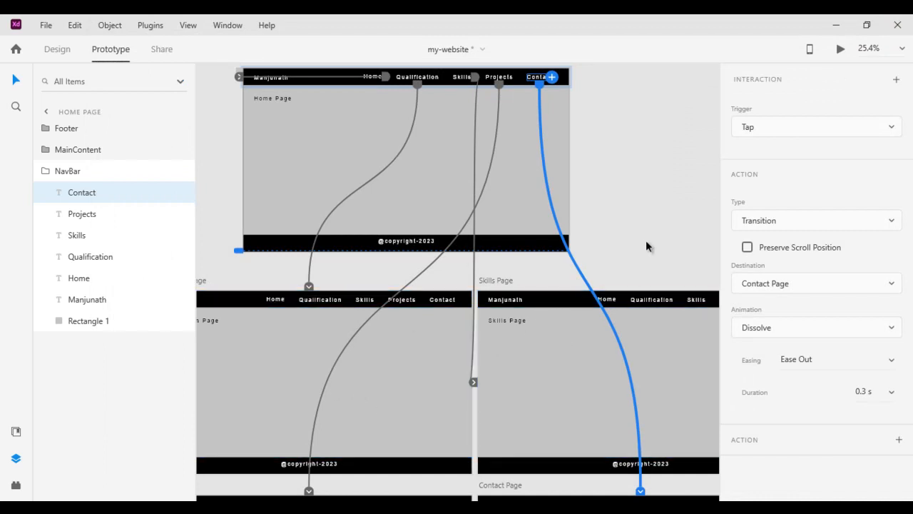
- On the Qualification Page, link the Home menu text to the Home Page and the Qualification text to its own NavBar with Scroll To
scroll(642, 245, down, 1)
scroll(669, 227, left, 2)
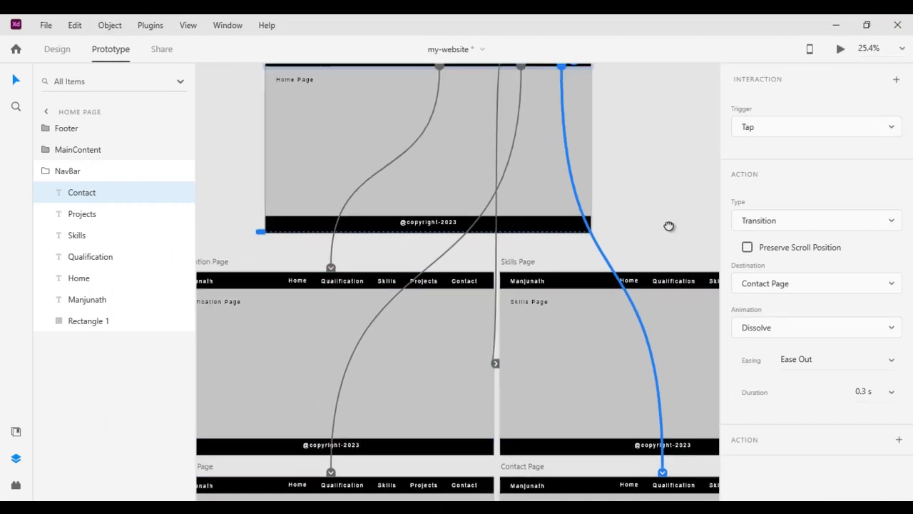
click(251, 264)
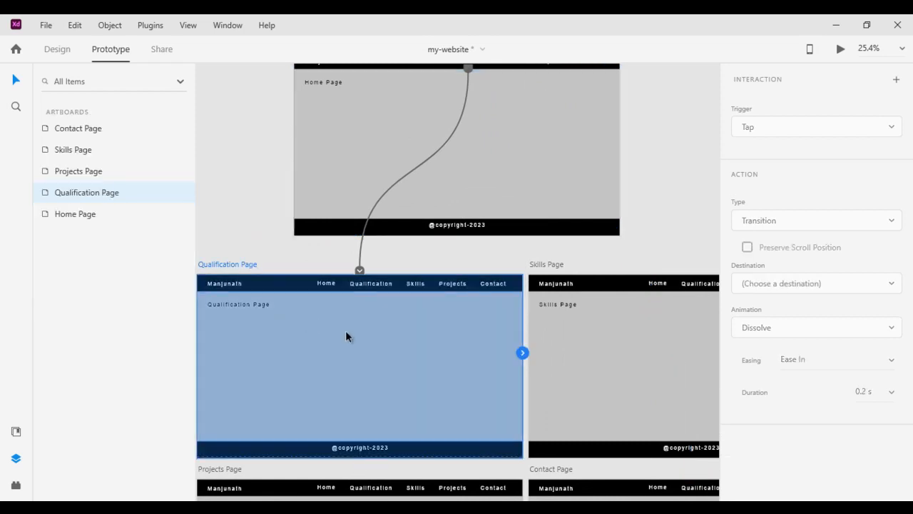
double_click(329, 285)
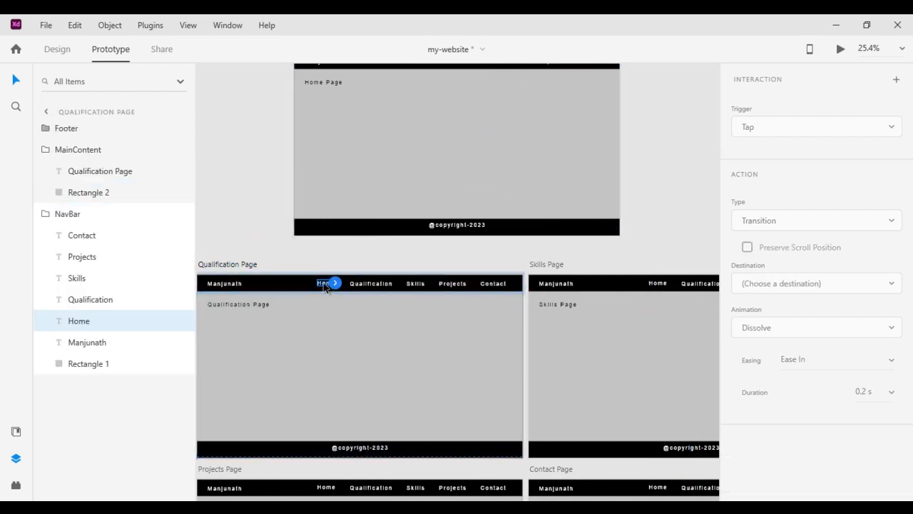
drag(335, 285, 329, 171)
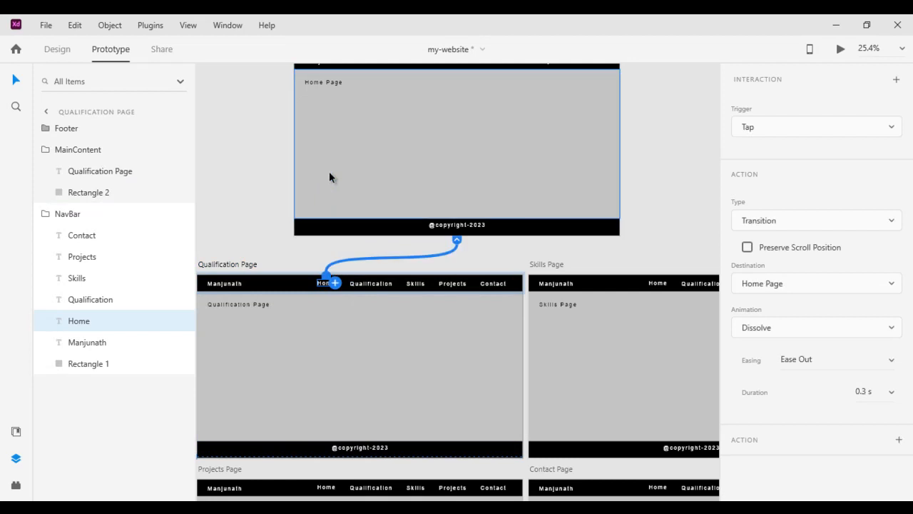
click(372, 284)
drag(392, 283, 304, 285)
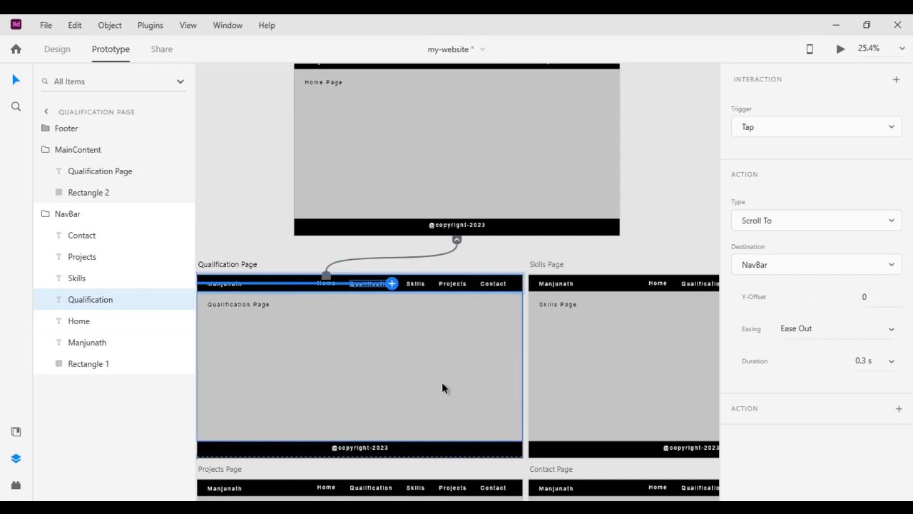
- Link the Qualification Page's Skills, Projects and Contact menu texts to the Skills Page, Projects Page and Contact Page artboards, respectively
click(419, 285)
drag(424, 283, 657, 340)
click(457, 285)
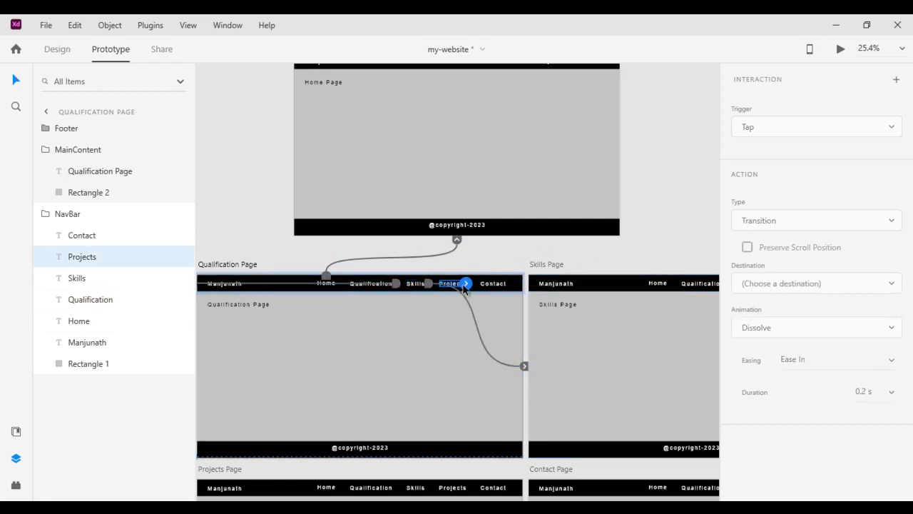
drag(466, 284, 286, 489)
click(496, 284)
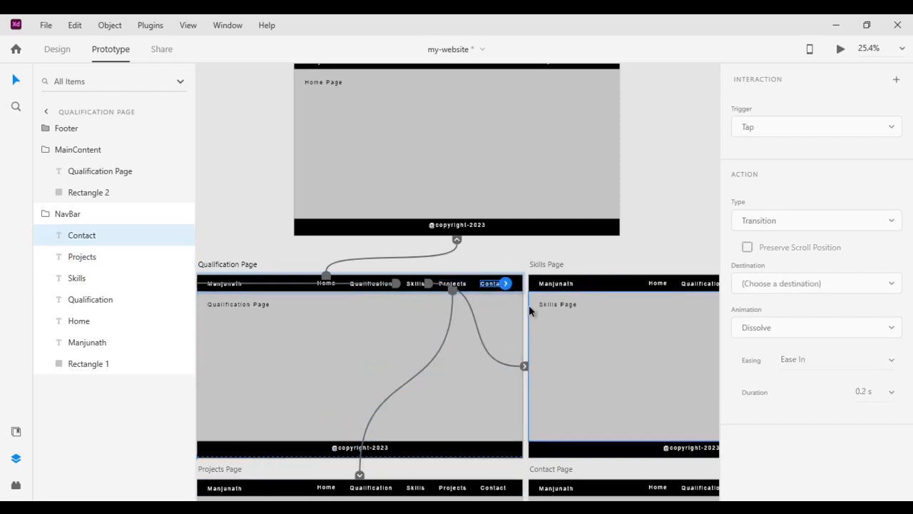
drag(505, 283, 622, 493)
- Link the Skills Page's Home and Qualification menu texts to the Home Page and Qualification Page artboards with Tap-triggered transitions
drag(657, 371, 458, 329)
click(361, 225)
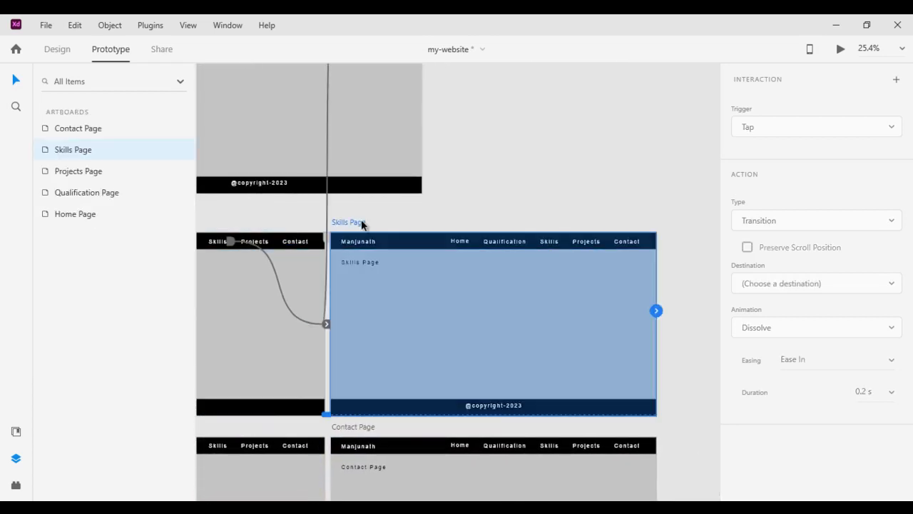
click(463, 242)
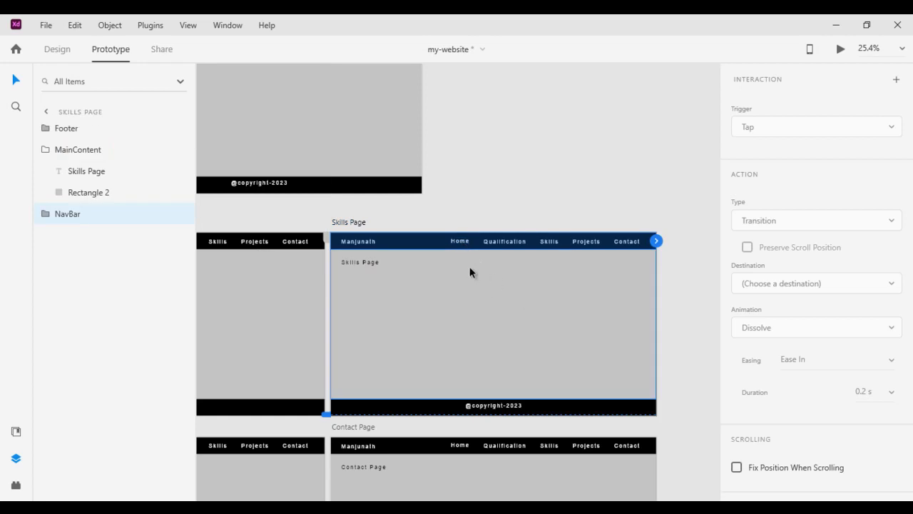
double_click(464, 243)
drag(468, 241, 388, 150)
click(515, 242)
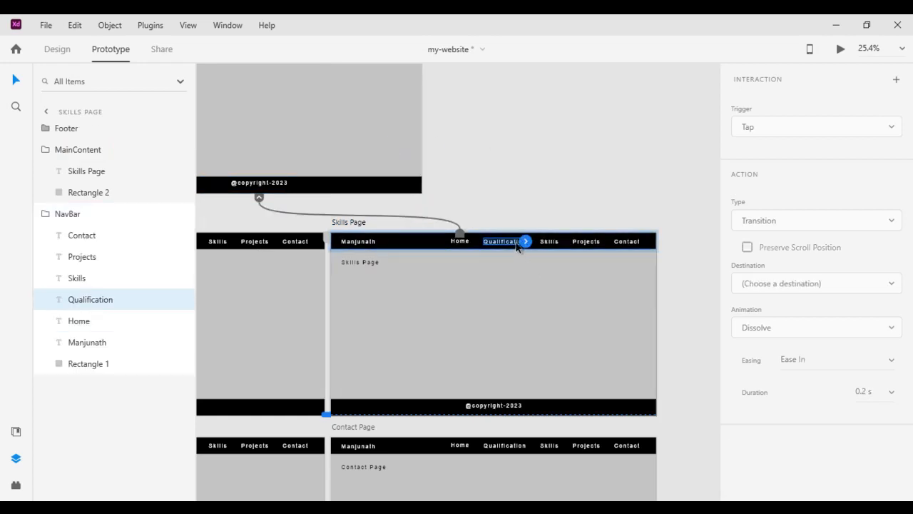
drag(534, 243, 318, 321)
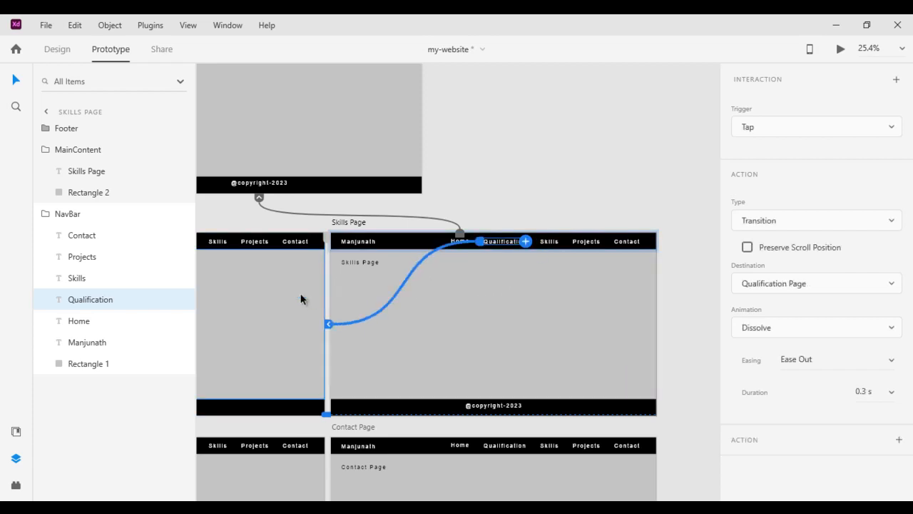
- Link the Skills Page's Skills menu text to its own main content, and its Projects and Contact texts to the Projects Page and Contact Page
click(550, 245)
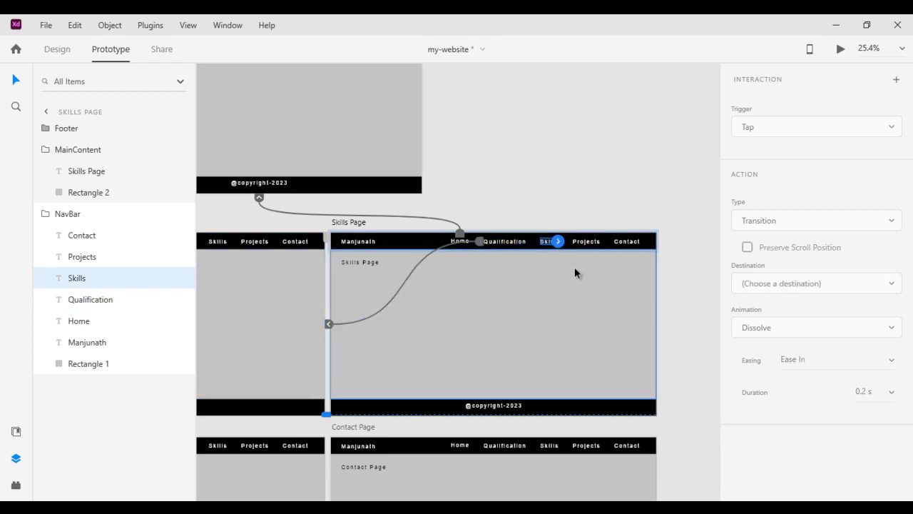
drag(557, 241, 529, 293)
click(587, 244)
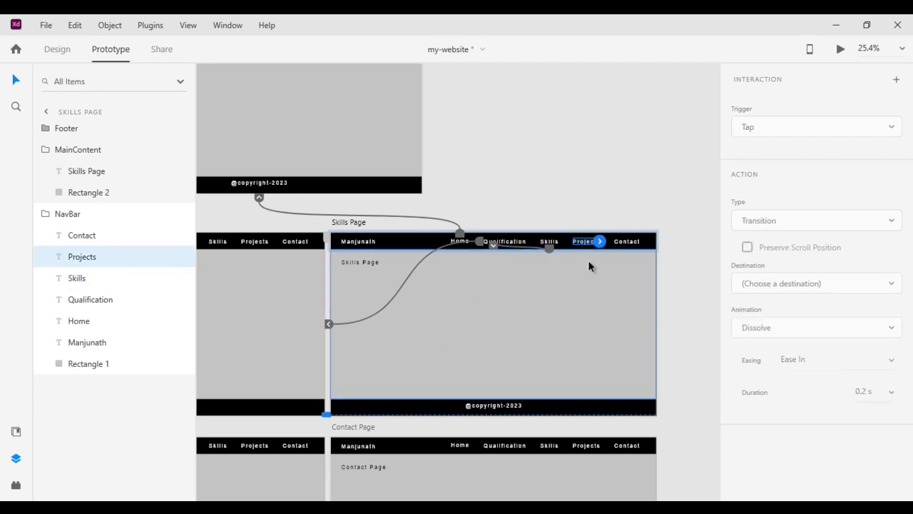
drag(599, 241, 264, 335)
click(633, 243)
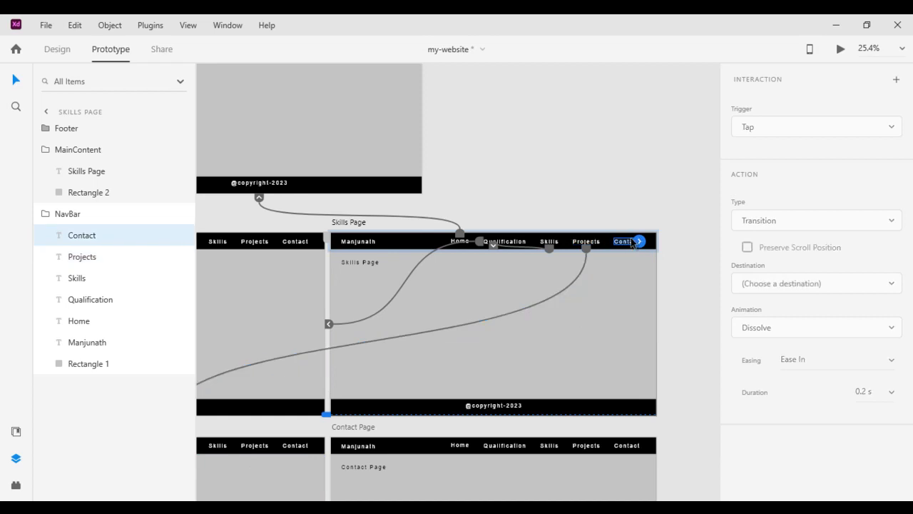
drag(640, 241, 542, 471)
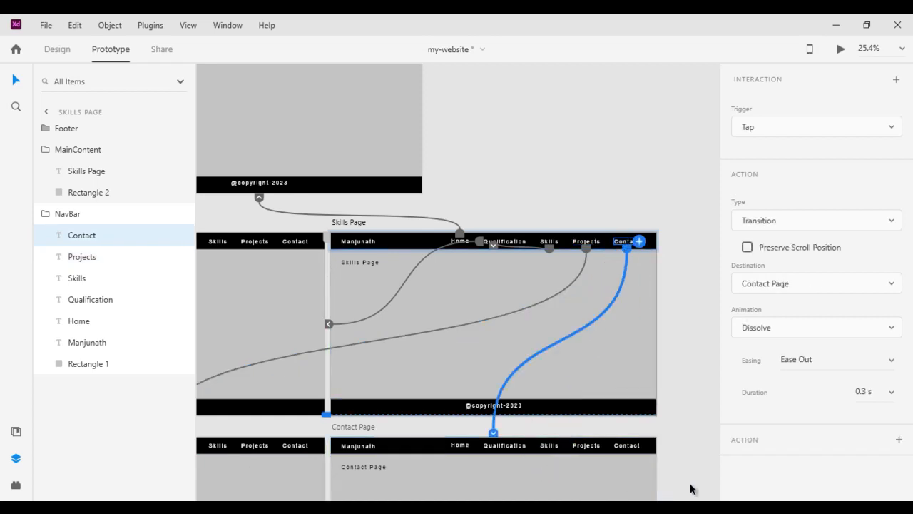
- Link the Projects Page's Home and Qualification menu texts to the Home Page and Qualification Page artboards, respectively
drag(436, 363, 624, 313)
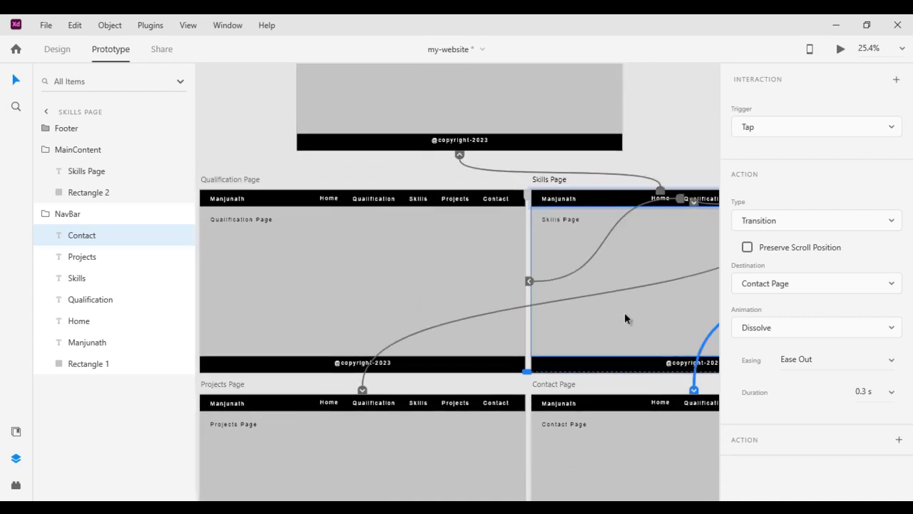
click(230, 389)
click(327, 404)
click(327, 405)
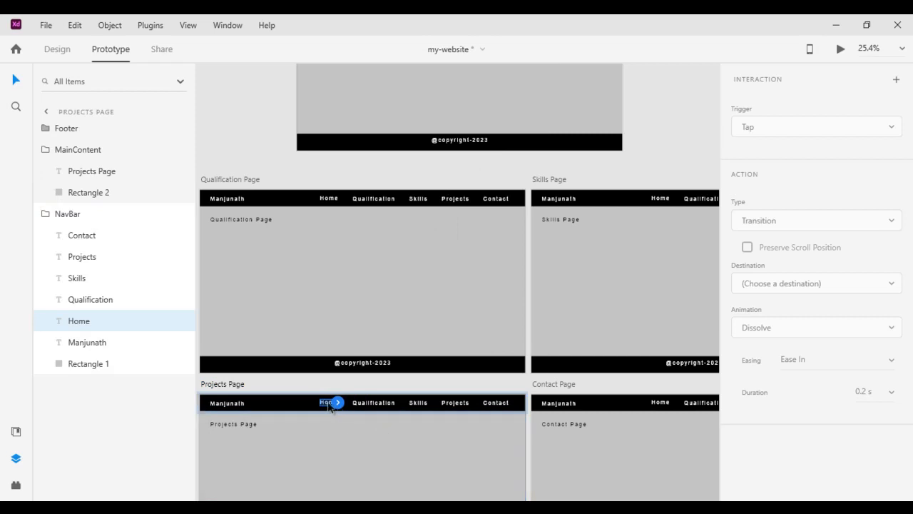
drag(337, 403, 364, 114)
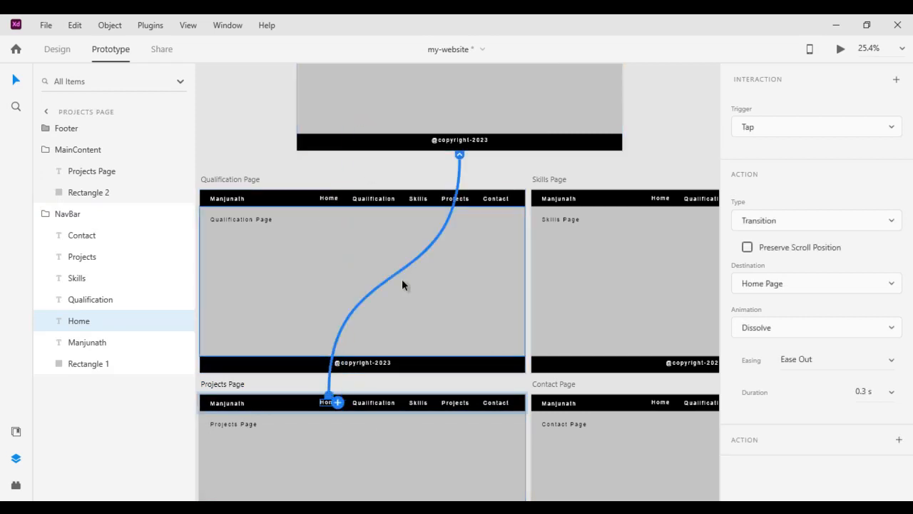
click(376, 404)
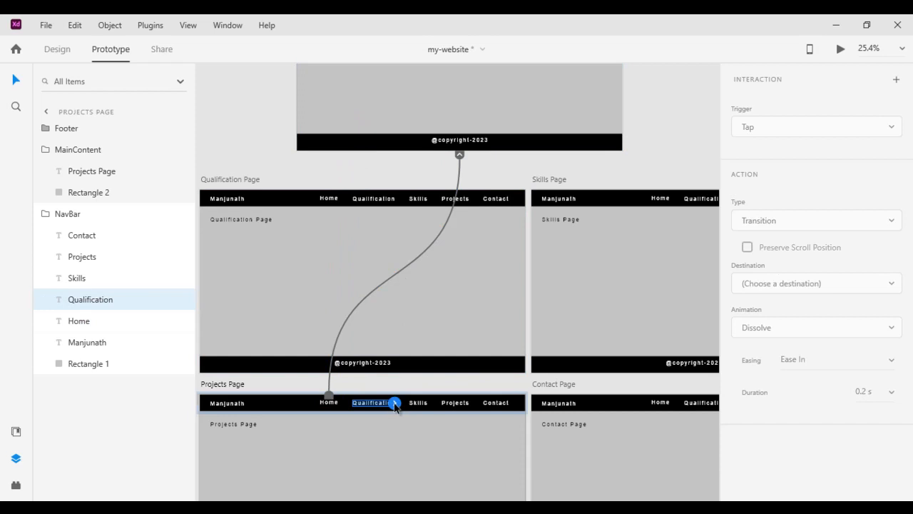
drag(396, 405, 287, 246)
- On the Projects Page, link Skills to the Skills Page, Projects to its own MainContent with Scroll To, and Contact to the Contact Page
click(421, 406)
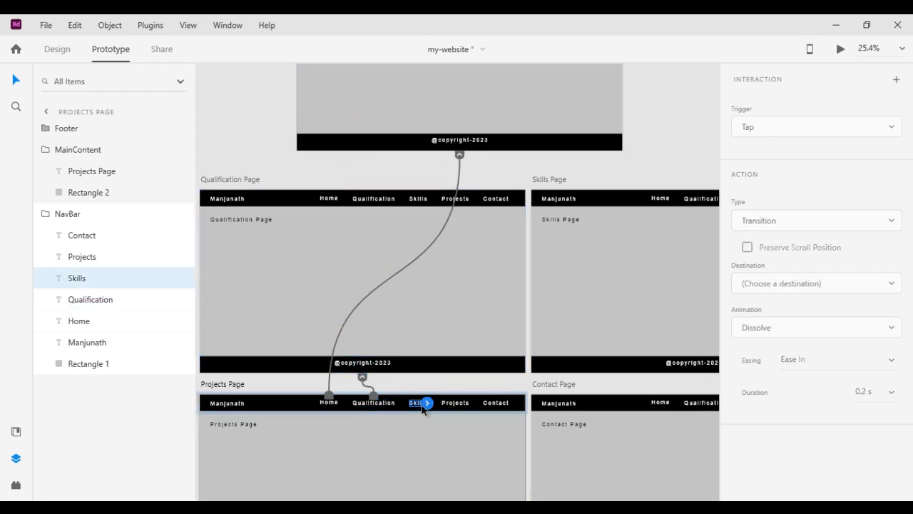
drag(426, 405, 588, 274)
click(455, 404)
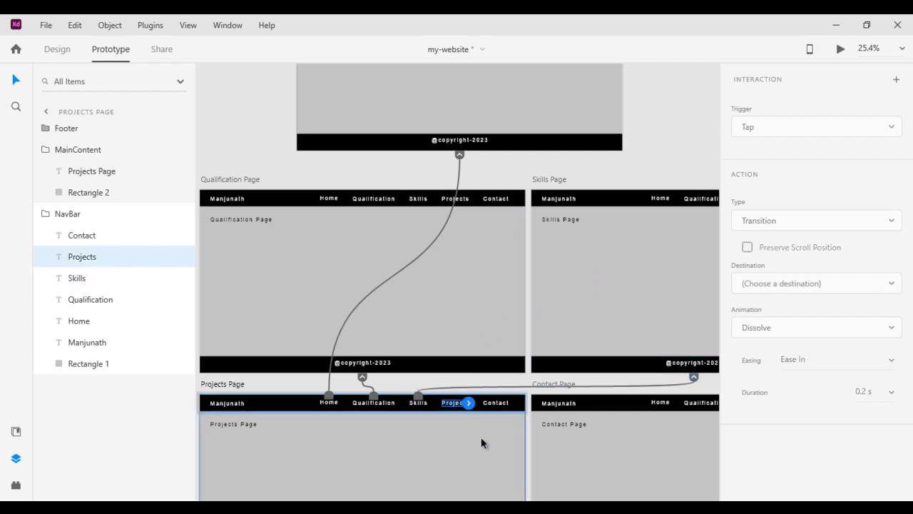
drag(468, 402, 435, 444)
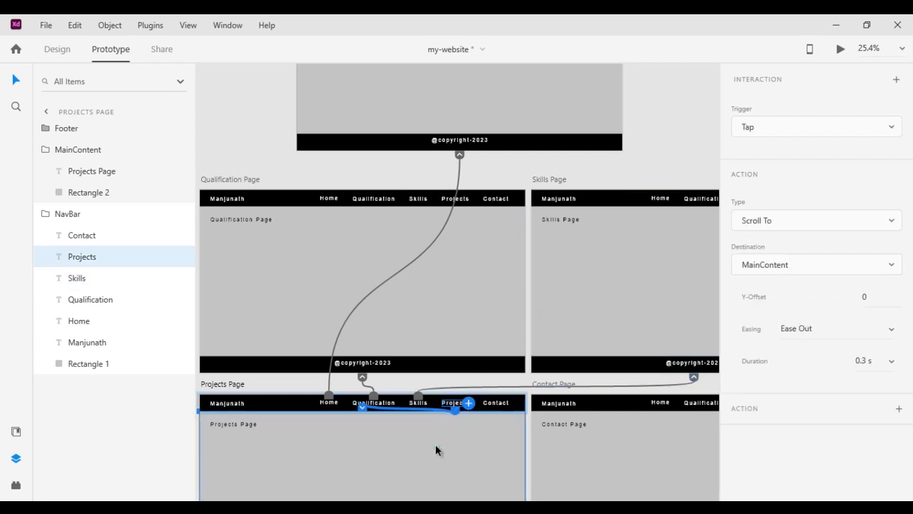
click(497, 405)
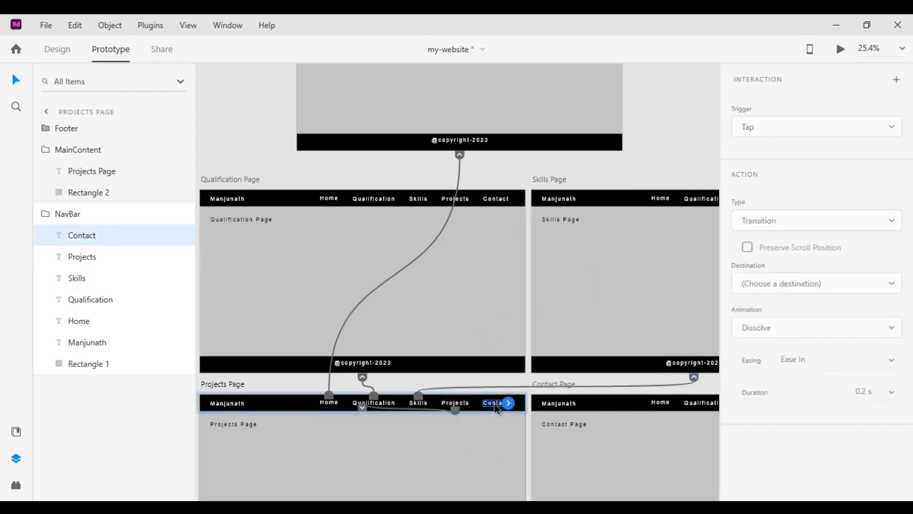
drag(512, 408, 589, 466)
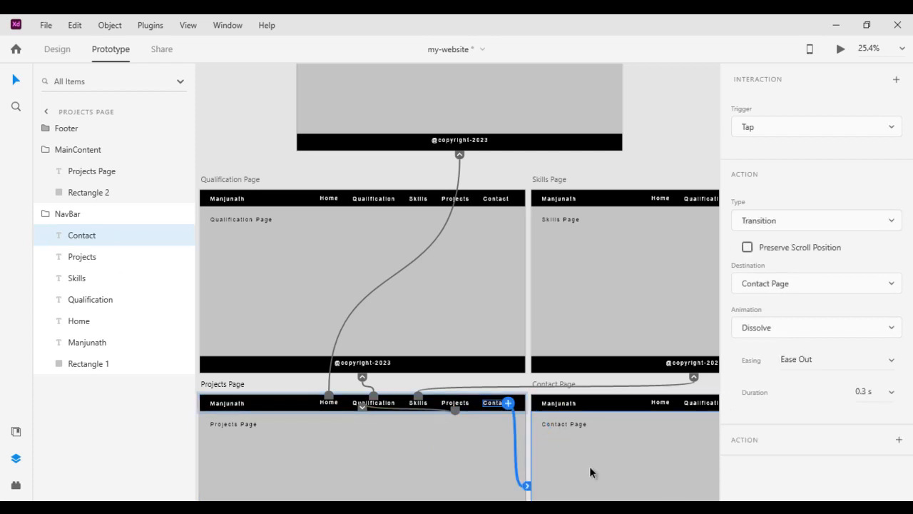
- Link the Contact Page's Home, Qualification and Skills menu texts to the Home Page, Qualification Page and Skills Page artboards, respectively
drag(657, 307, 508, 308)
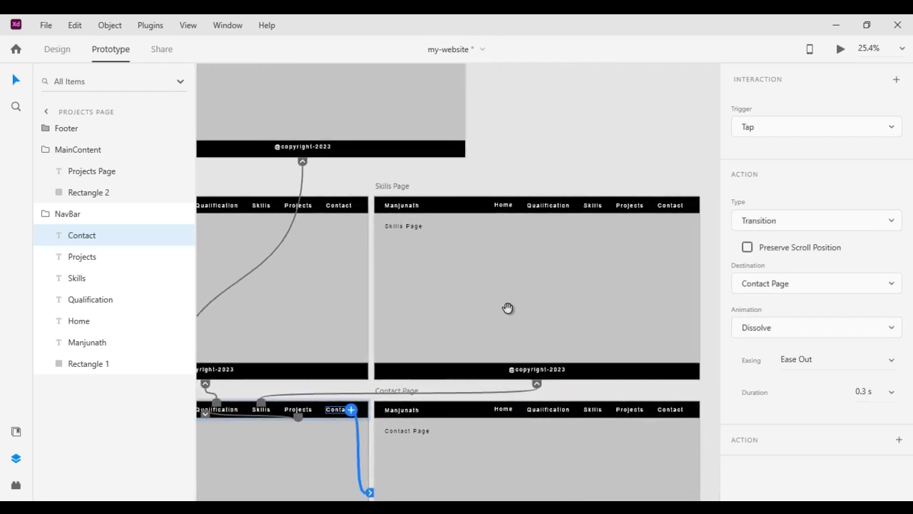
click(504, 410)
drag(512, 408, 382, 121)
click(553, 414)
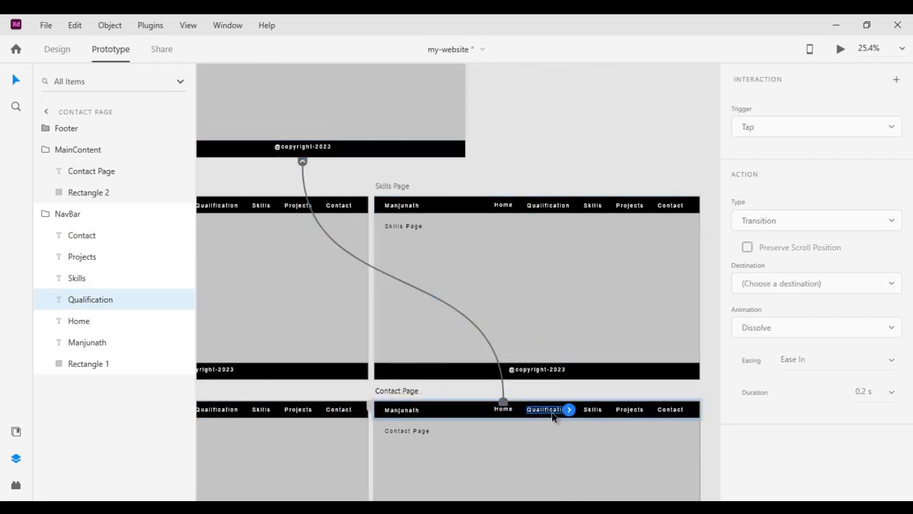
drag(568, 410, 305, 274)
click(592, 409)
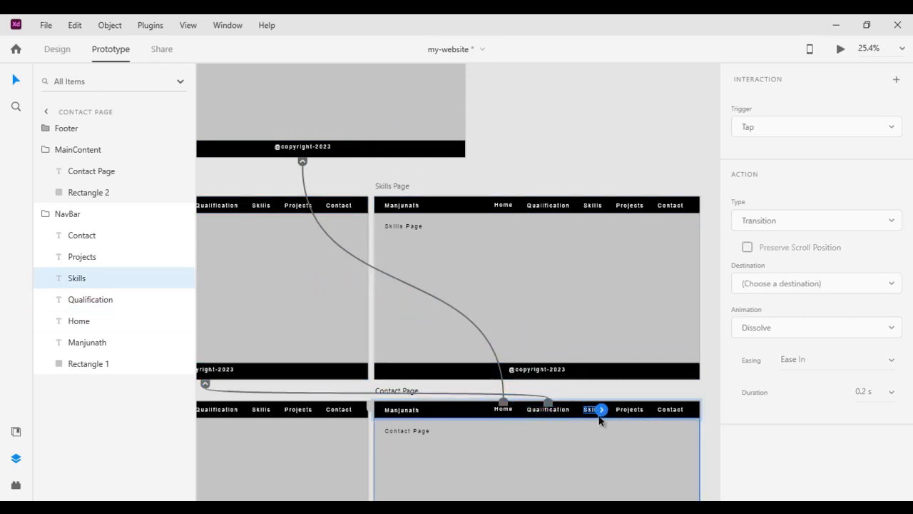
drag(599, 418, 489, 245)
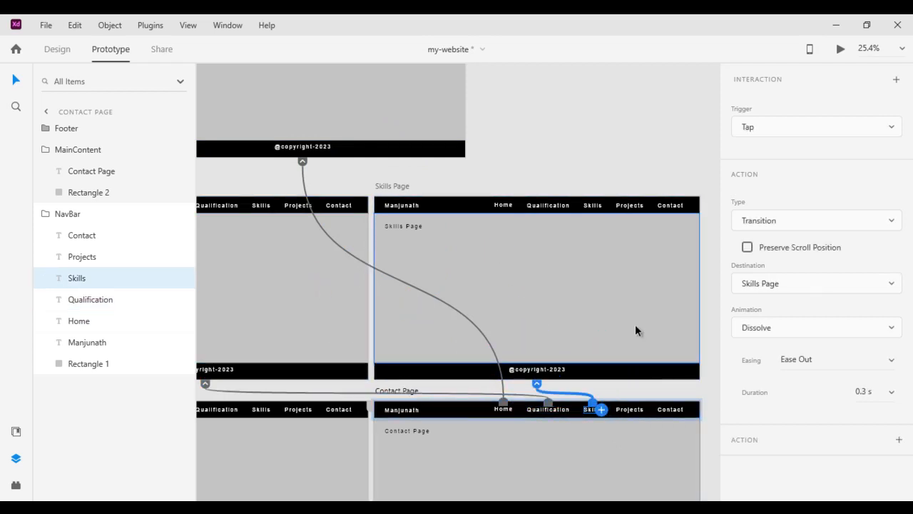
- On the Contact Page, link the Projects menu text to the Projects Page and the Contact text to its own MainContent with Scroll To
click(631, 413)
drag(644, 409, 268, 449)
click(670, 409)
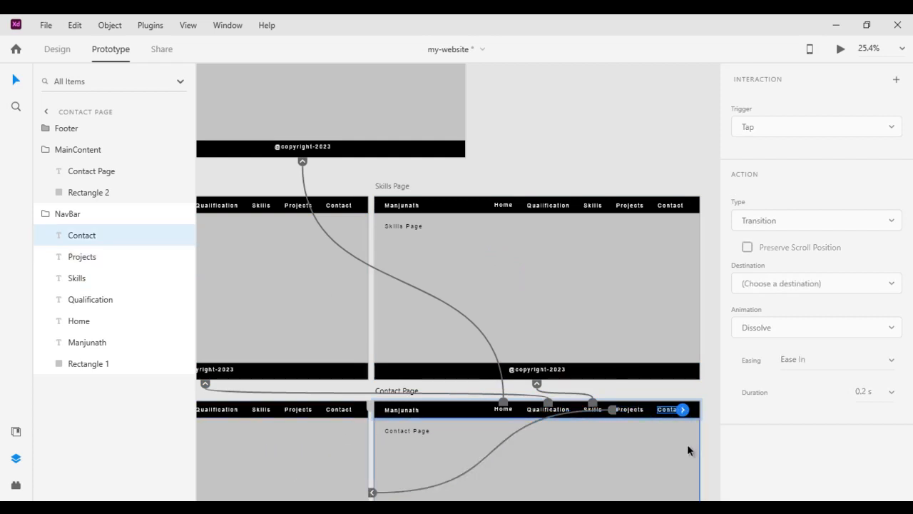
drag(683, 410, 579, 457)
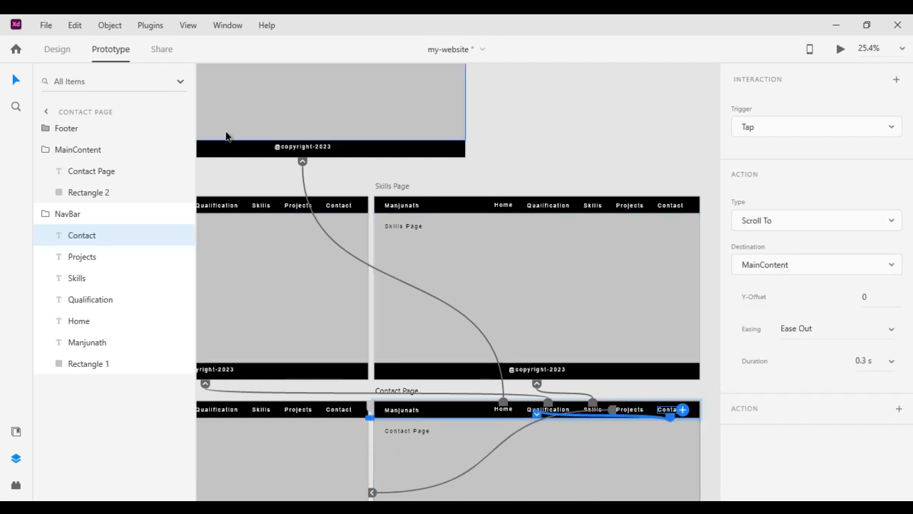
- Preview the prototype from the Contact Page and test the Qualification, Skills, Projects and Contact menu links in order
click(841, 48)
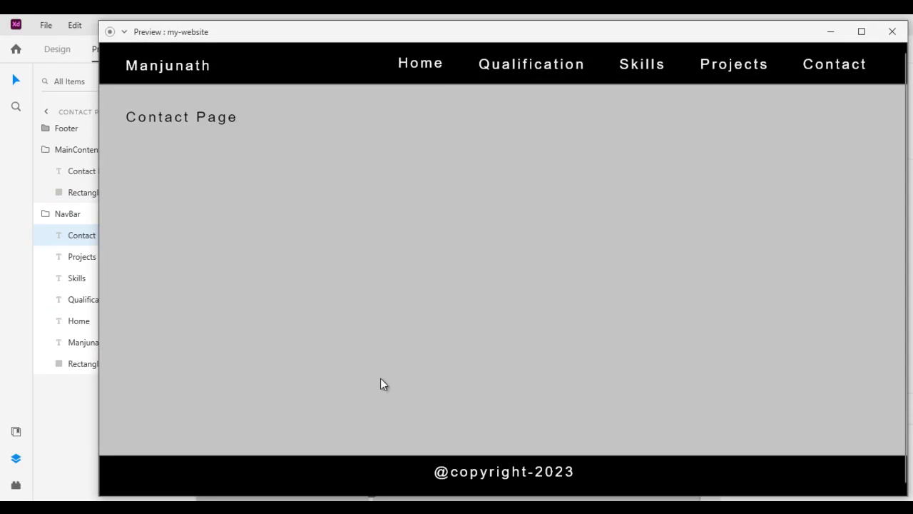
click(522, 65)
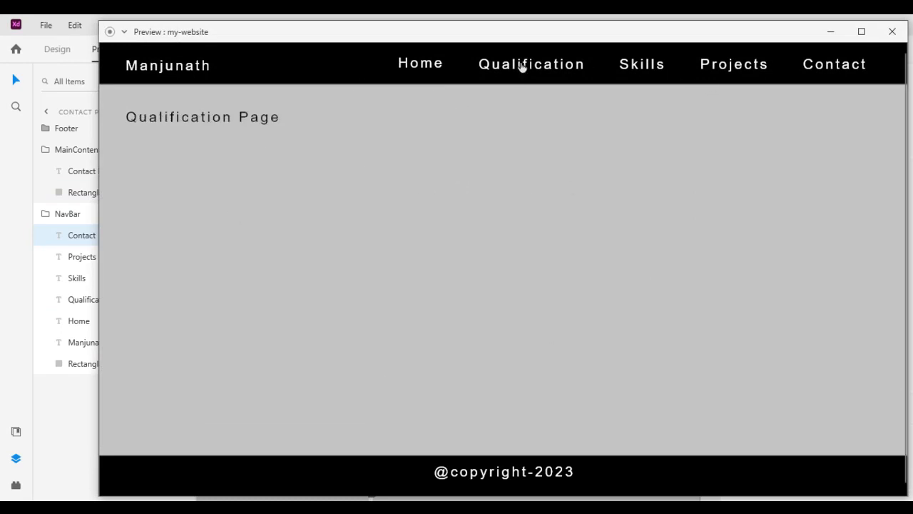
click(655, 71)
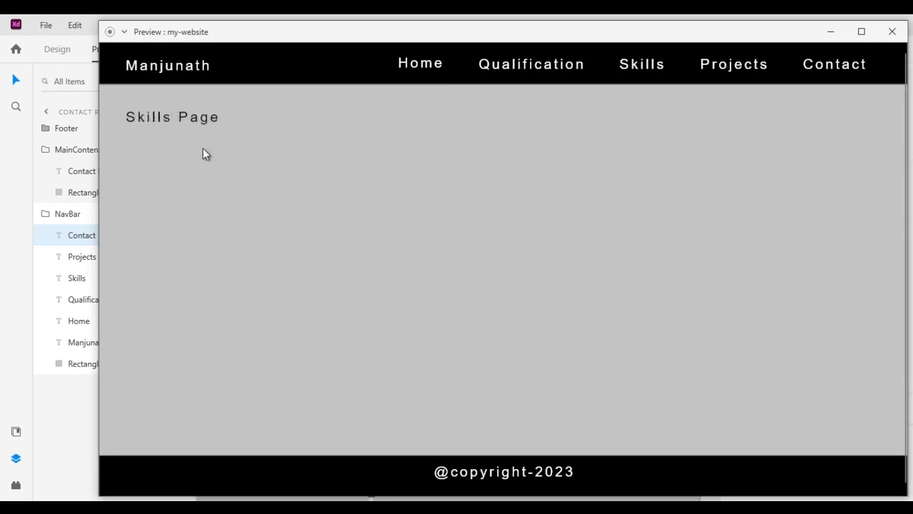
click(756, 69)
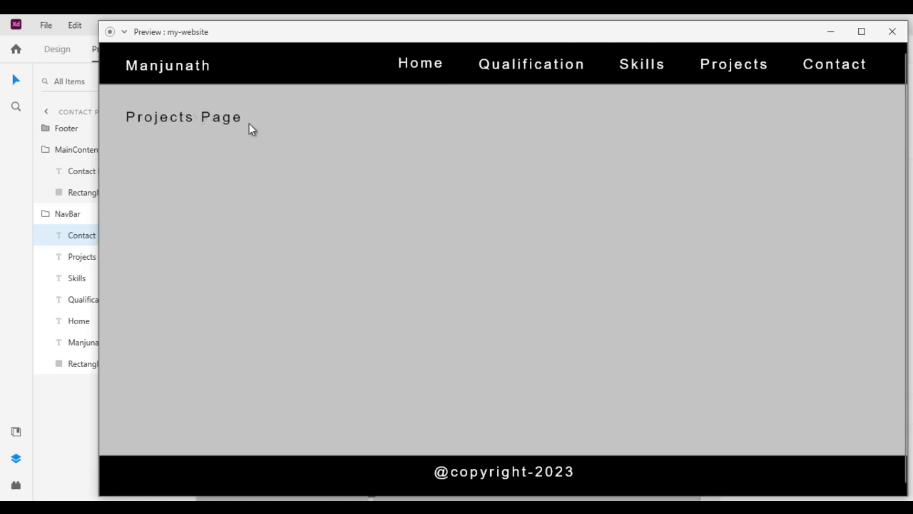
click(826, 67)
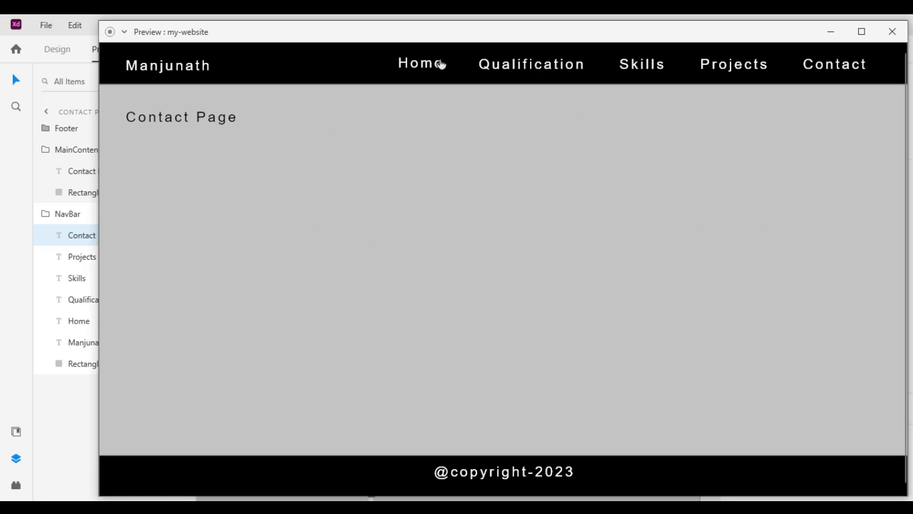
- Test the Home, Skills, Qualification, Projects and Contact links in the preview, return to the Home Page, and close the preview
click(433, 66)
click(652, 69)
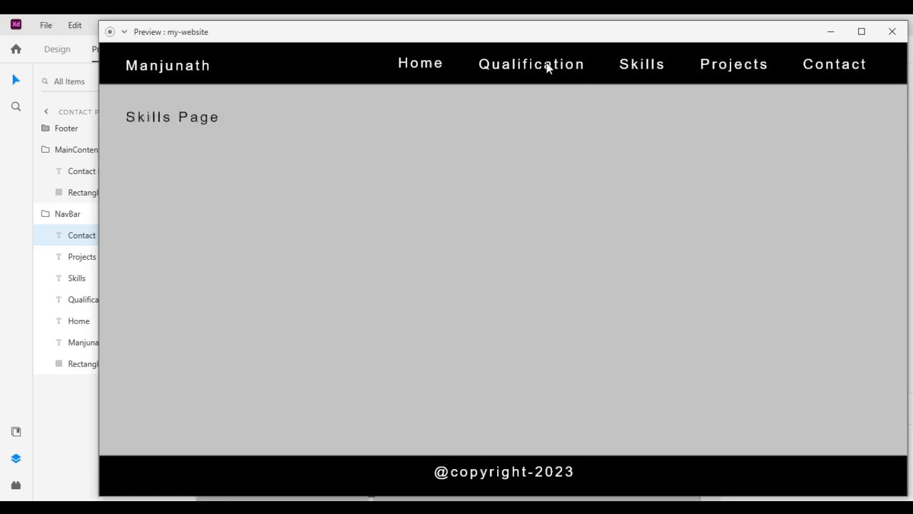
click(544, 66)
click(738, 69)
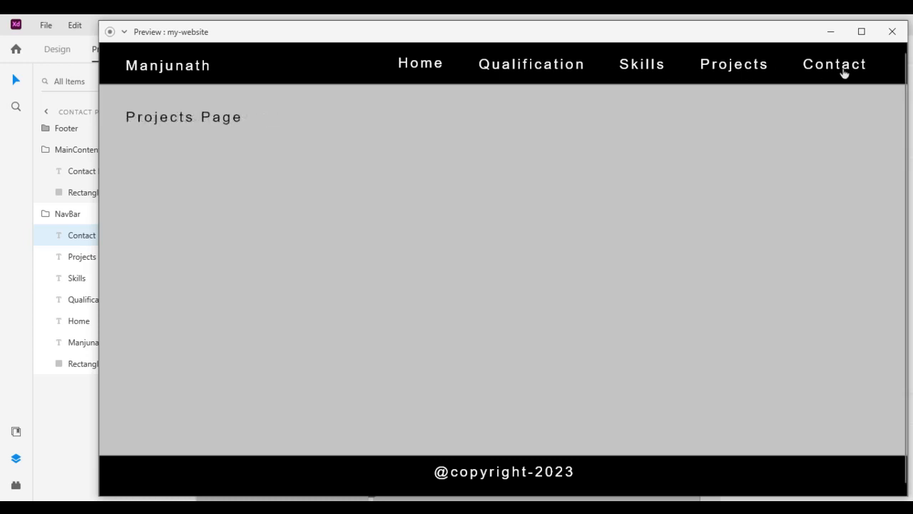
click(844, 69)
click(423, 65)
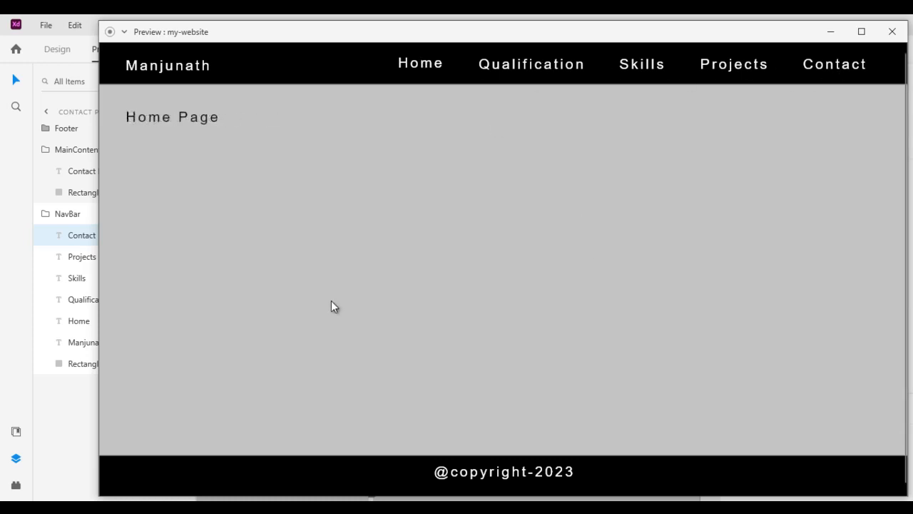
click(891, 33)
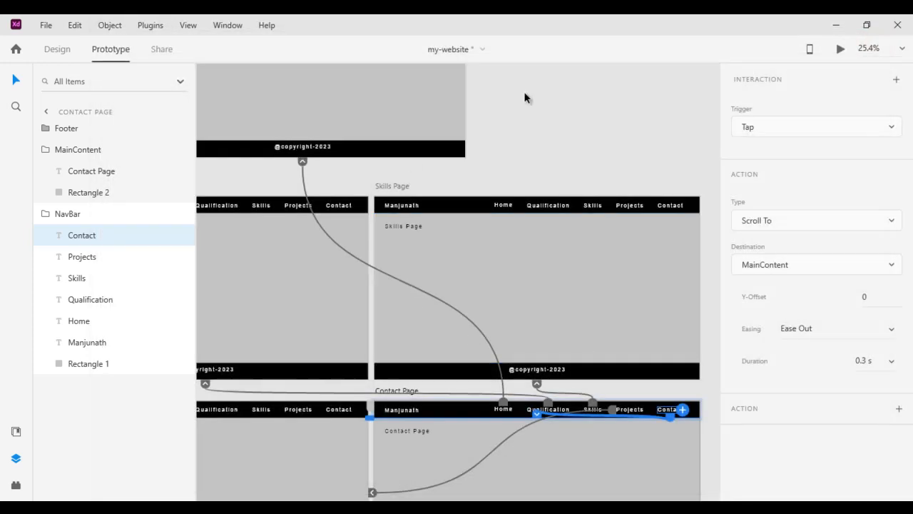
scroll(594, 161, up, 2)
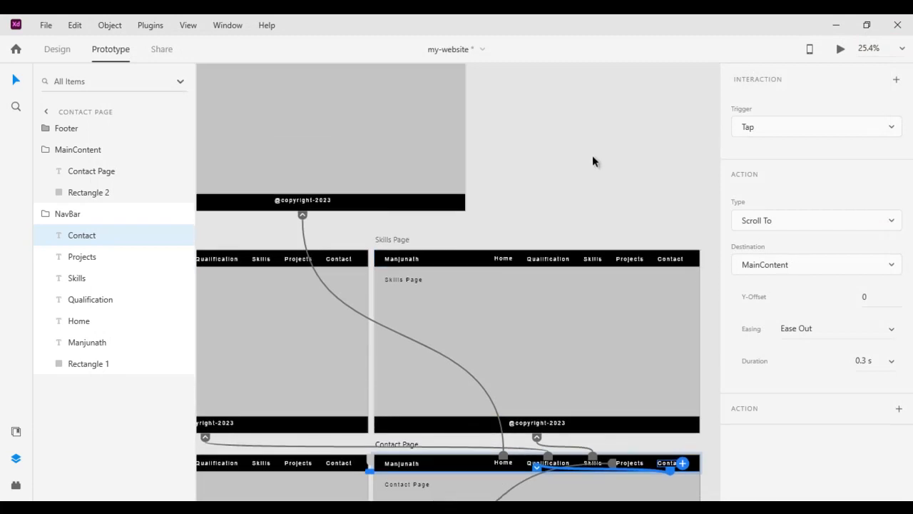
scroll(593, 161, up, 2)
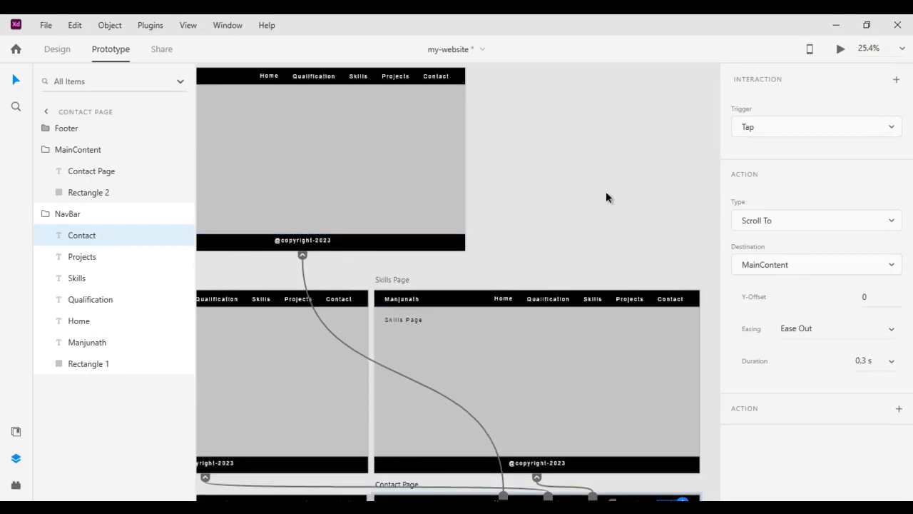